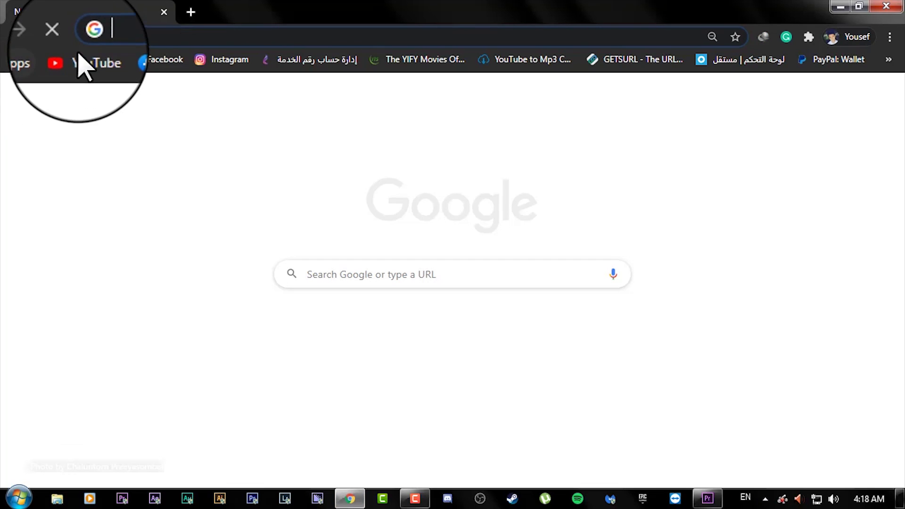
Load YouTube and search for 'intro 2d template for premiere'.
click(83, 60)
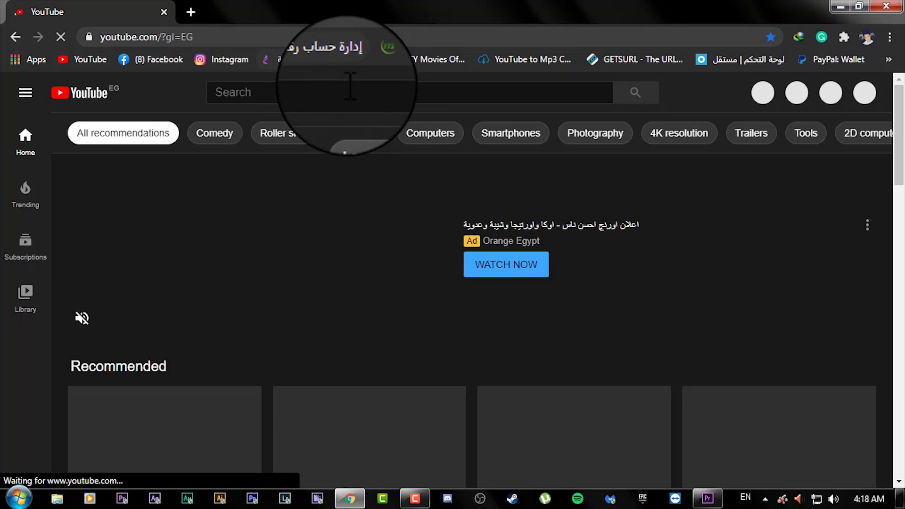
click(338, 93)
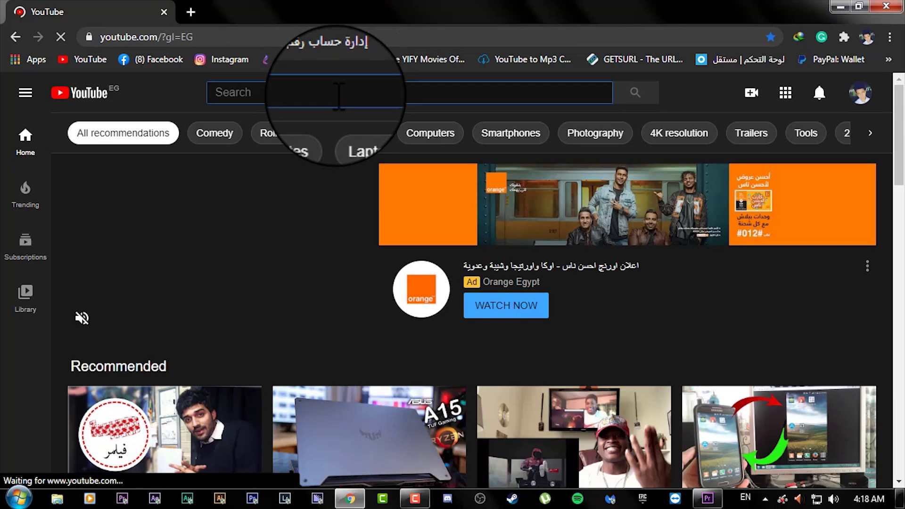
text(intro 2d template for premiere)
key(Return)
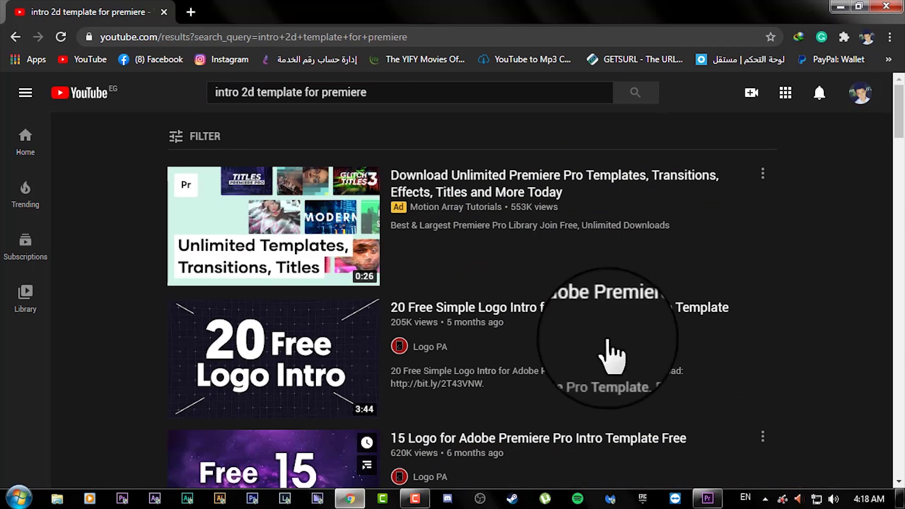
Open the '10 Best Logo Intro Premiere Pro Template 2020' video, mute it, and preview the intros.
drag(898, 87, 898, 151)
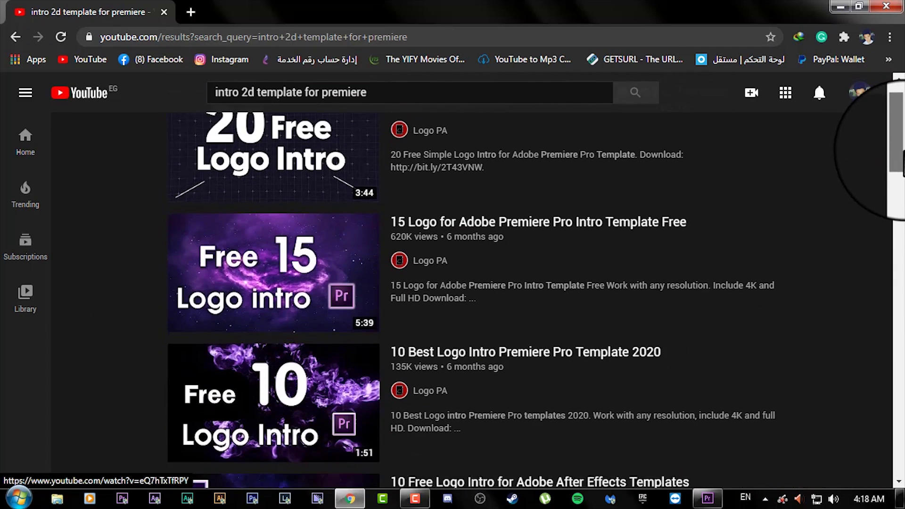
scroll(898, 150, down, 4)
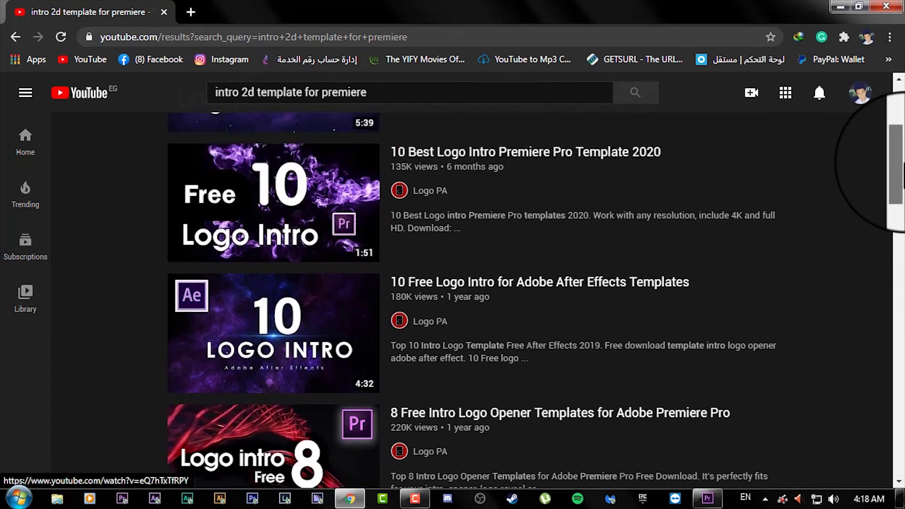
drag(898, 163, 898, 127)
click(555, 339)
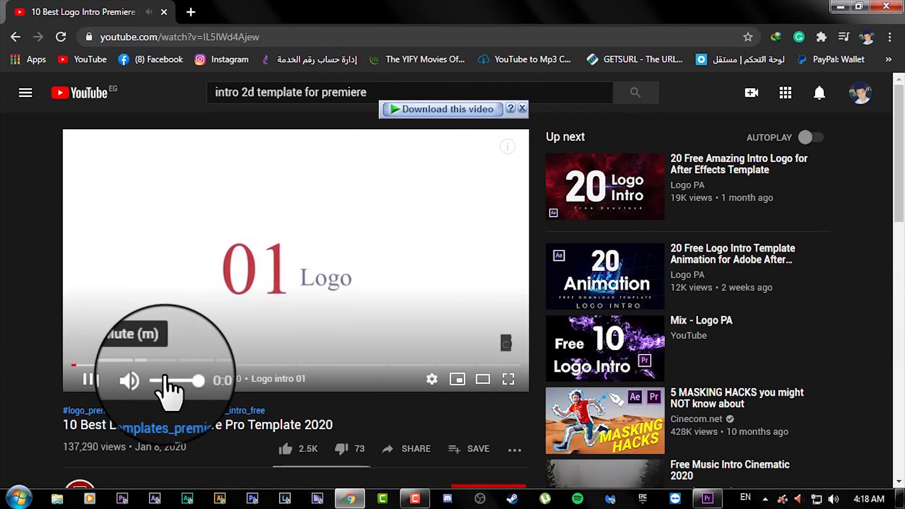
drag(165, 380, 150, 380)
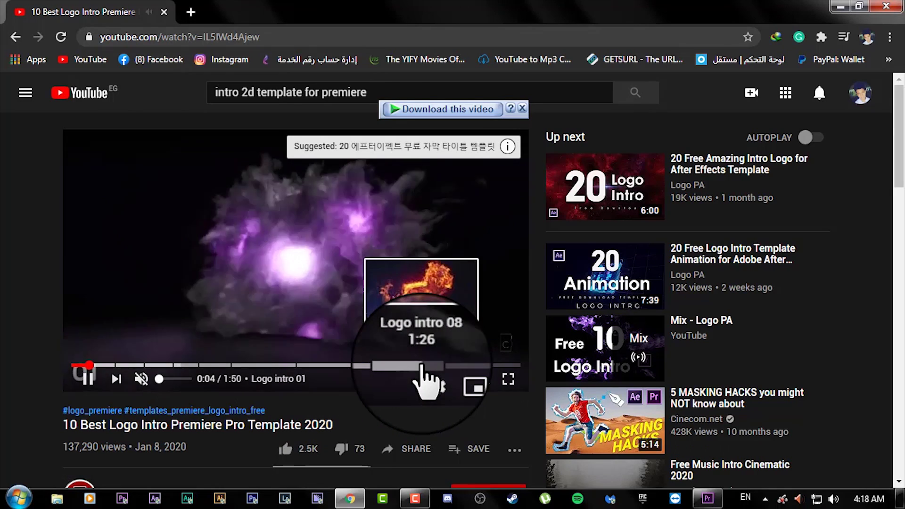
click(419, 366)
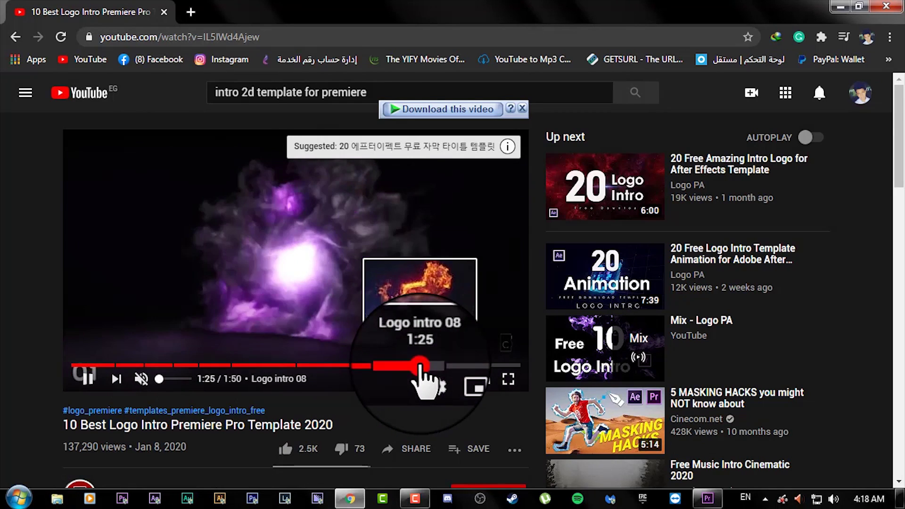
drag(419, 366, 123, 367)
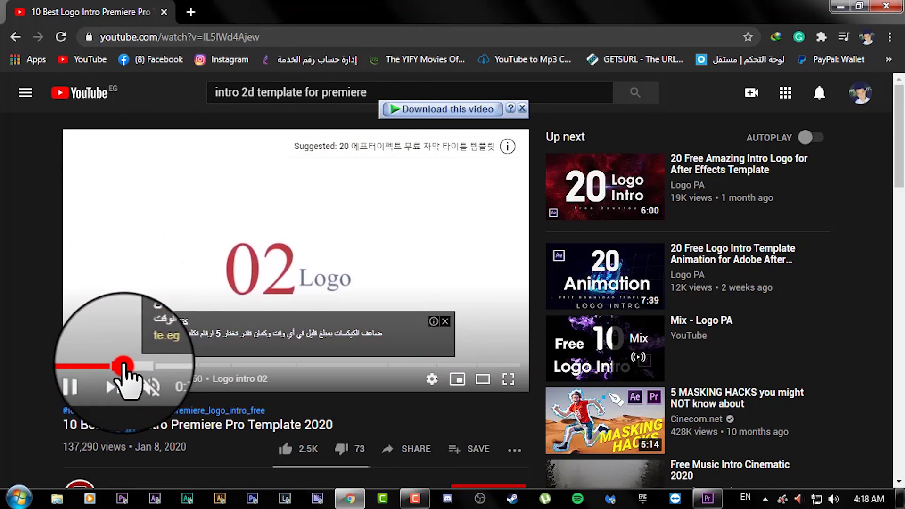
click(445, 321)
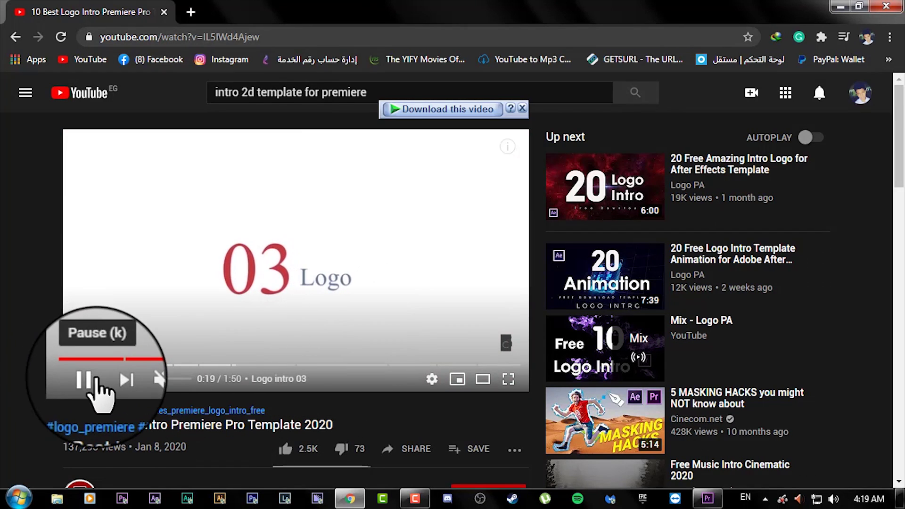
click(96, 380)
Expand the video description to reveal its timestamps and download link.
scroll(165, 415, down, 9)
scroll(182, 255, up, 3)
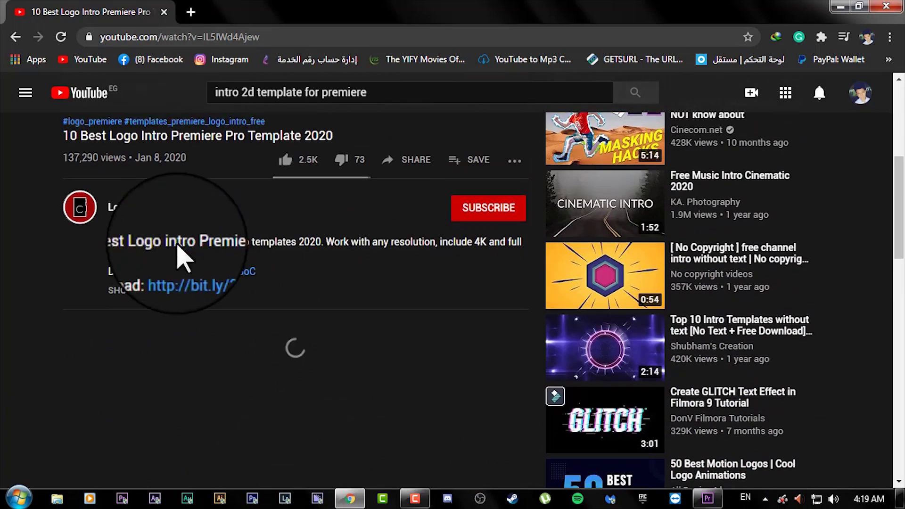
click(146, 311)
scroll(346, 396, down, 3)
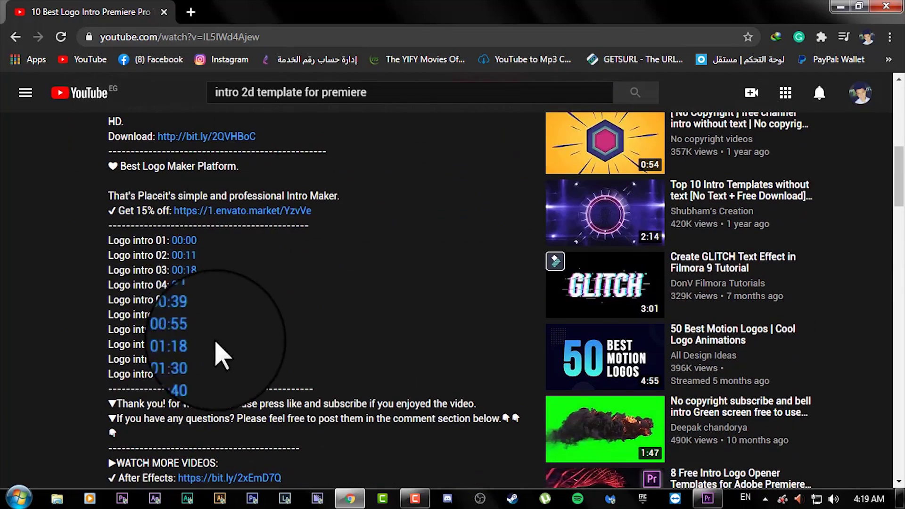
scroll(259, 318, up, 3)
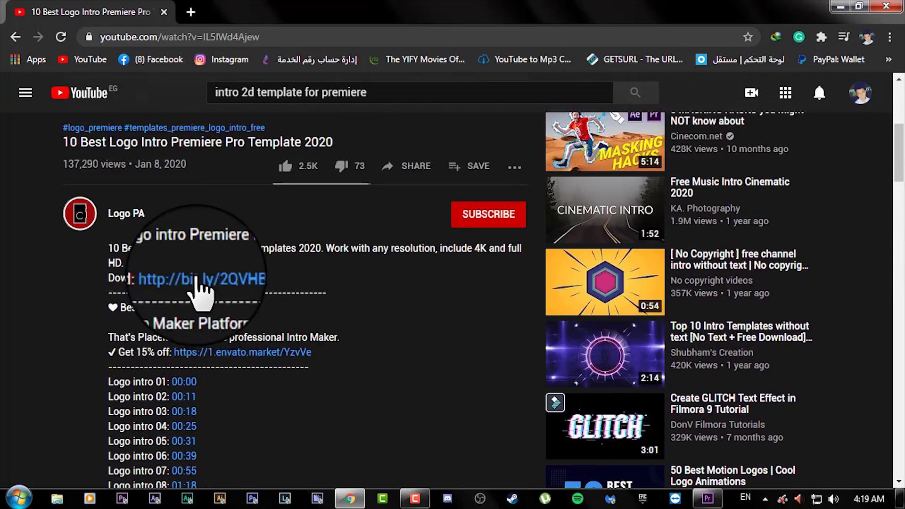
Open the download link, view the LOGO 01–LOGO 10 downloads on minhcuong2312.com, and close the browser.
click(214, 293)
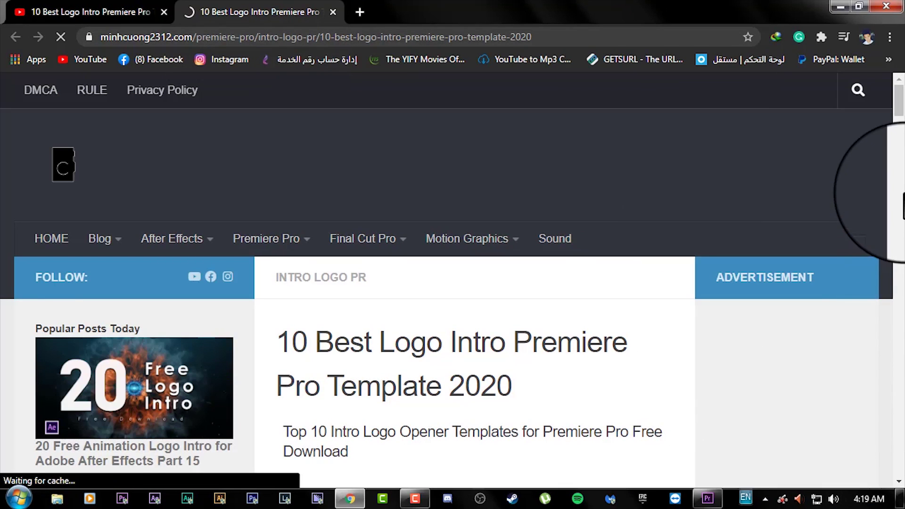
drag(897, 123, 900, 194)
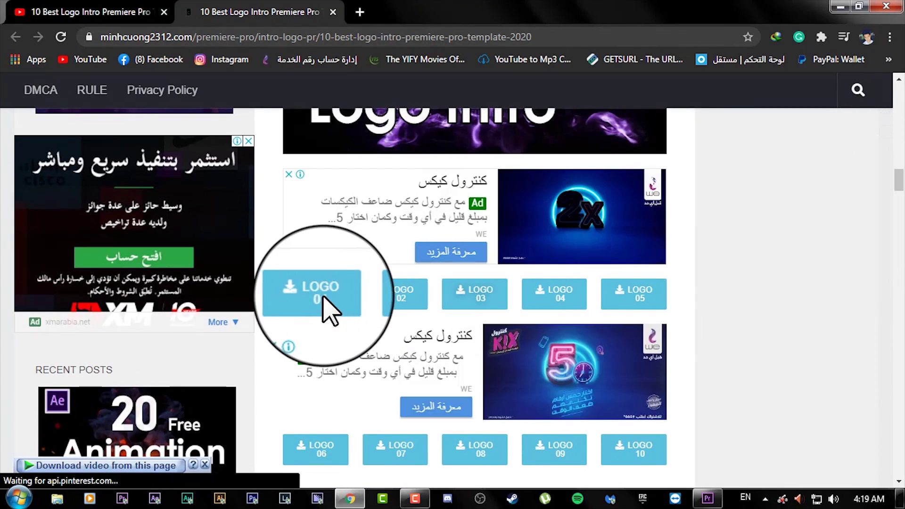
click(894, 5)
Minimize Premiere and browse the D: drive down to the Edit folder.
click(841, 7)
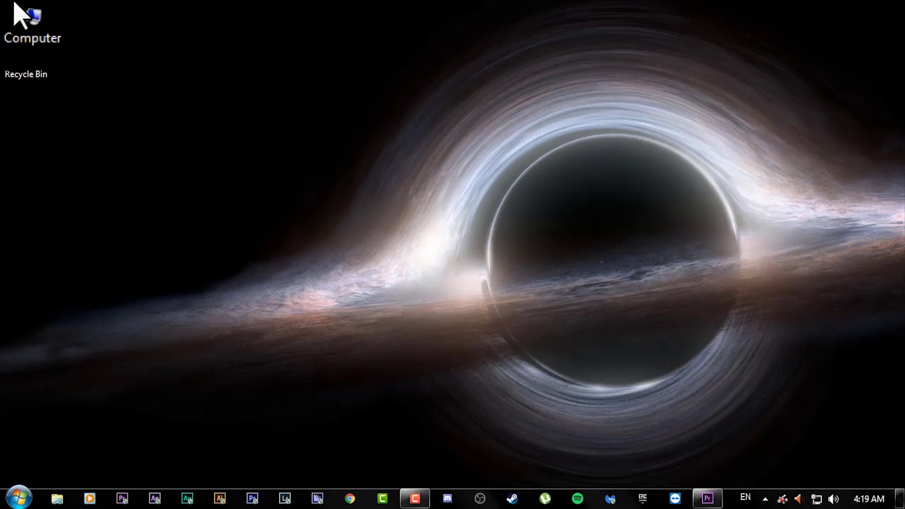
double_click(26, 19)
double_click(384, 106)
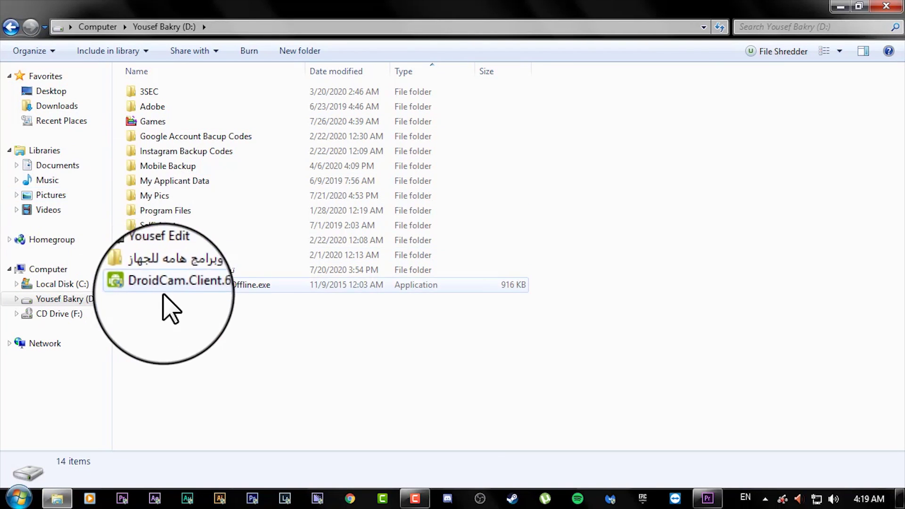
click(11, 26)
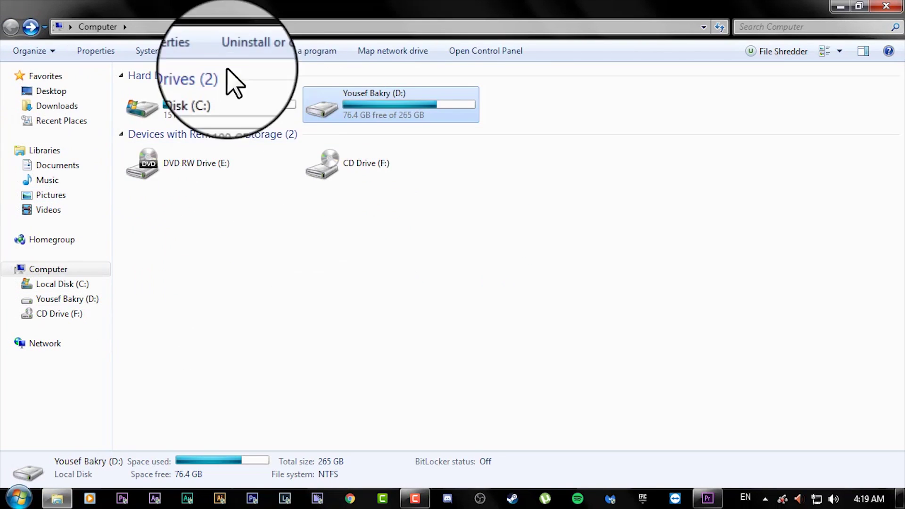
double_click(362, 112)
double_click(169, 255)
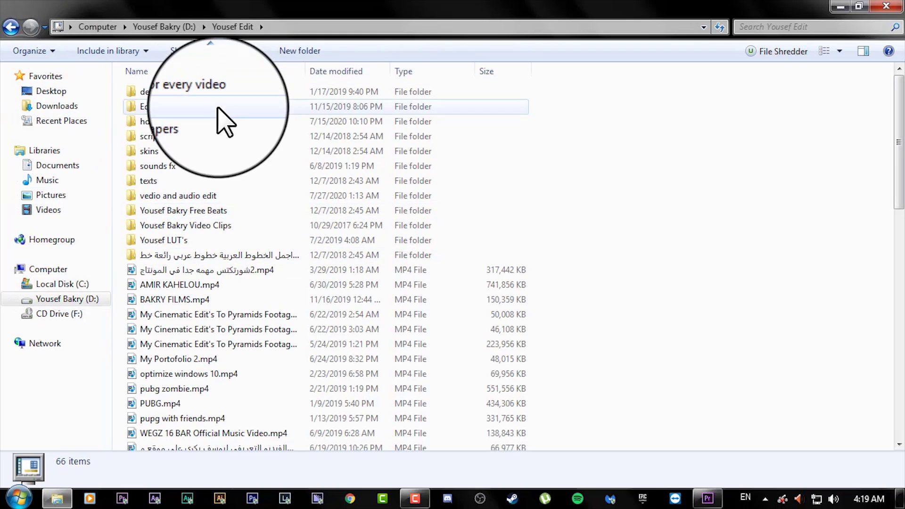
double_click(217, 107)
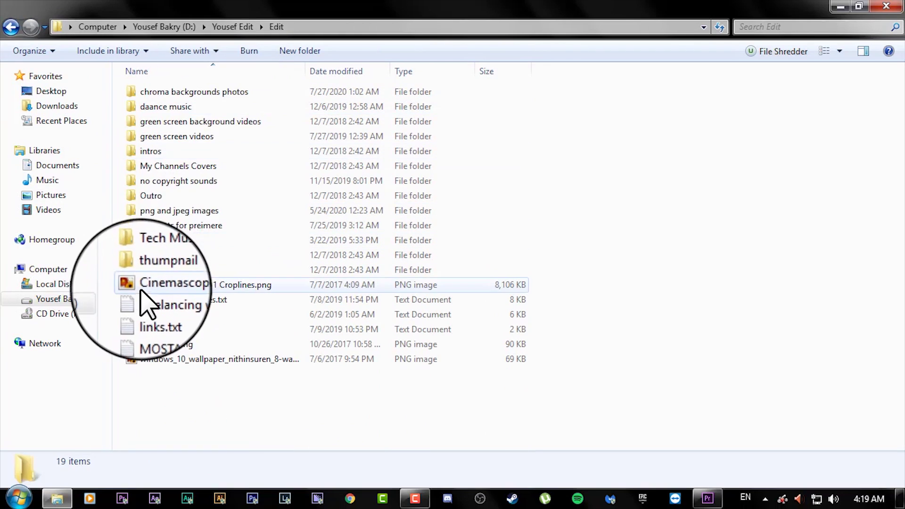
double_click(193, 166)
Open intros > before edit and check the 18 INTRO LOGO.rar archive.
click(11, 27)
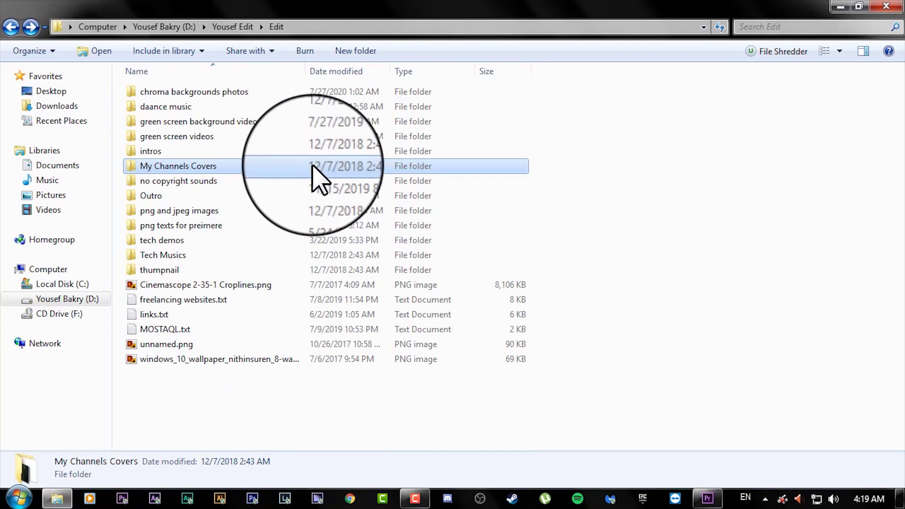
double_click(266, 151)
double_click(202, 91)
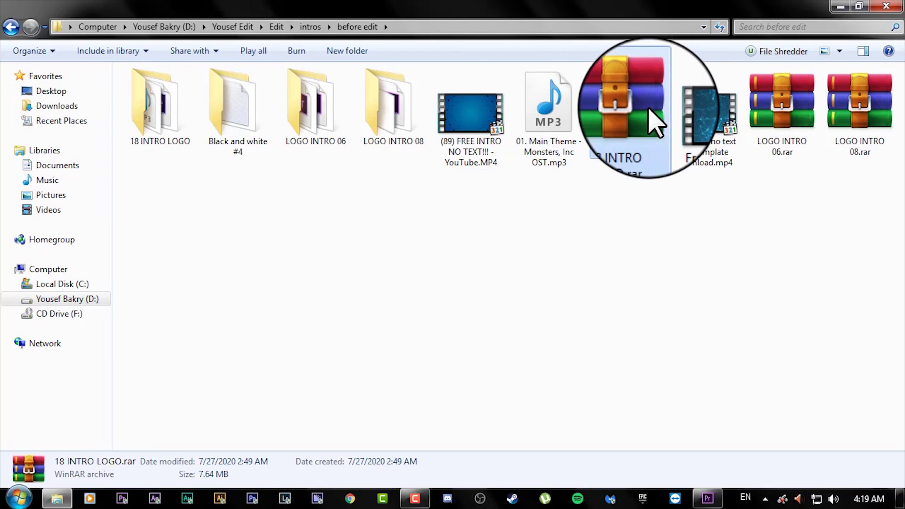
right_click(651, 108)
click(522, 271)
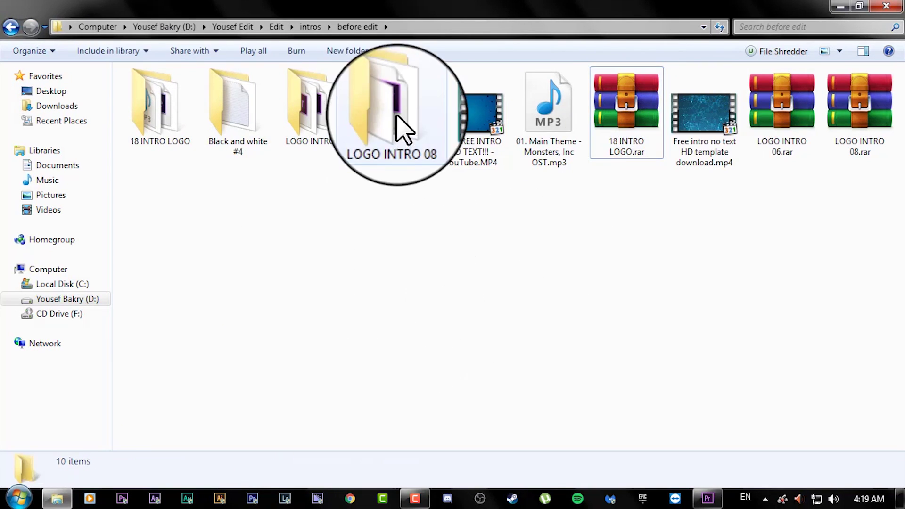
Look through the LOGO INTRO 08, LOGO INTRO 06 and 18 INTRO LOGO folders, then close Explorer.
double_click(396, 118)
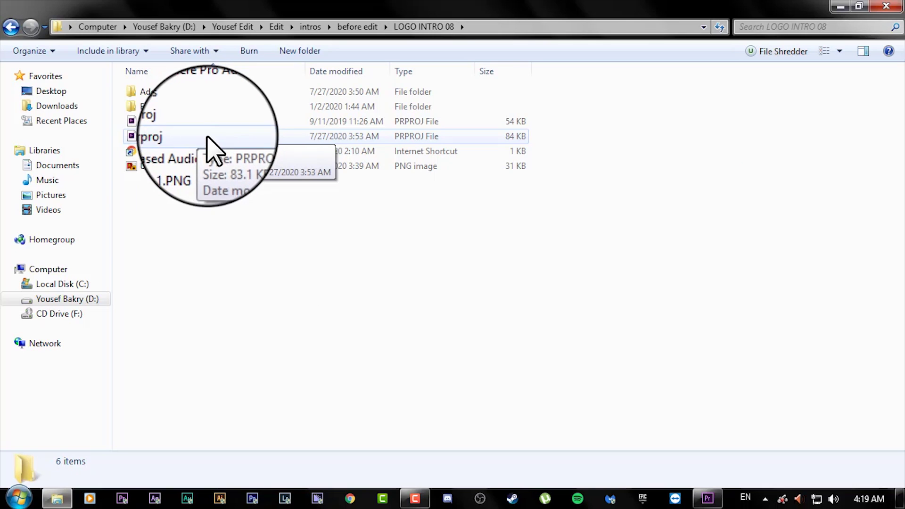
click(9, 27)
double_click(333, 156)
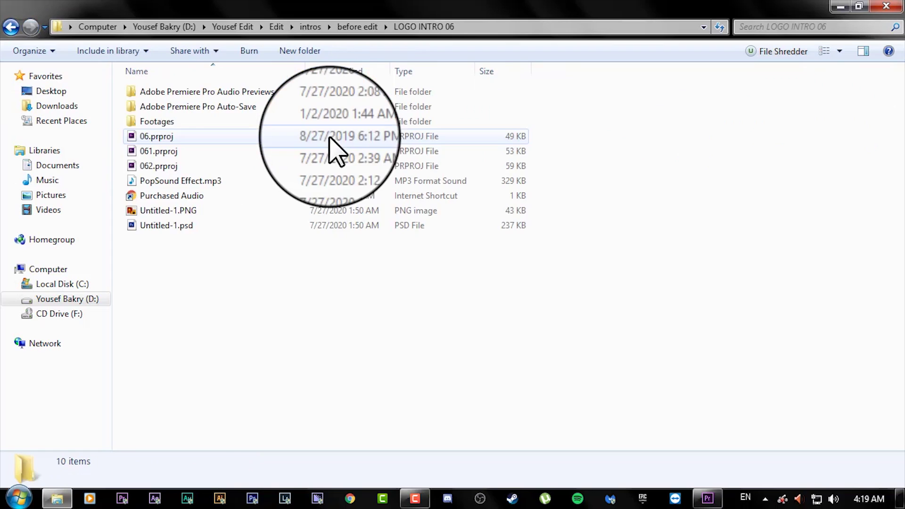
click(10, 26)
double_click(146, 122)
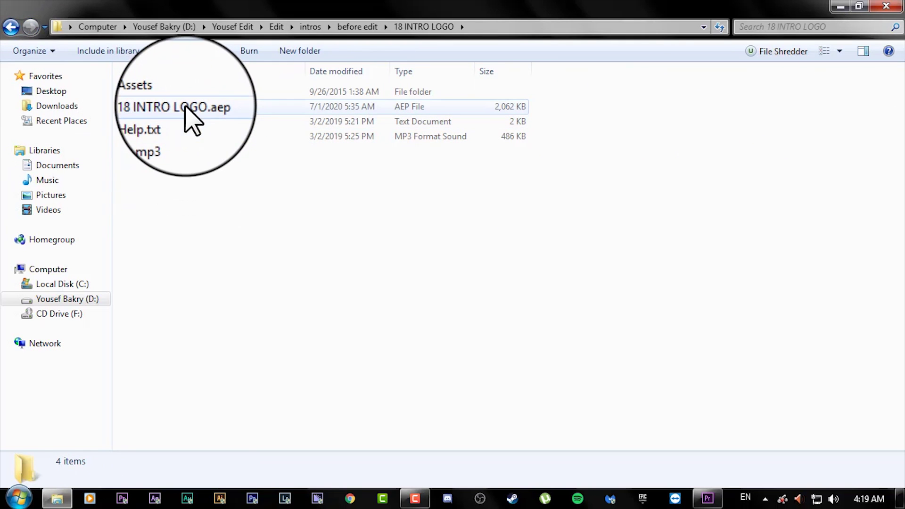
click(10, 27)
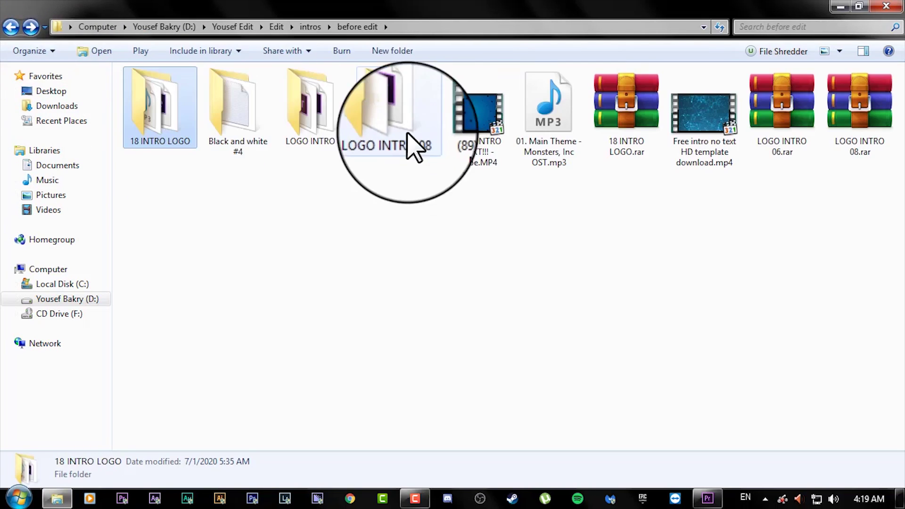
click(893, 4)
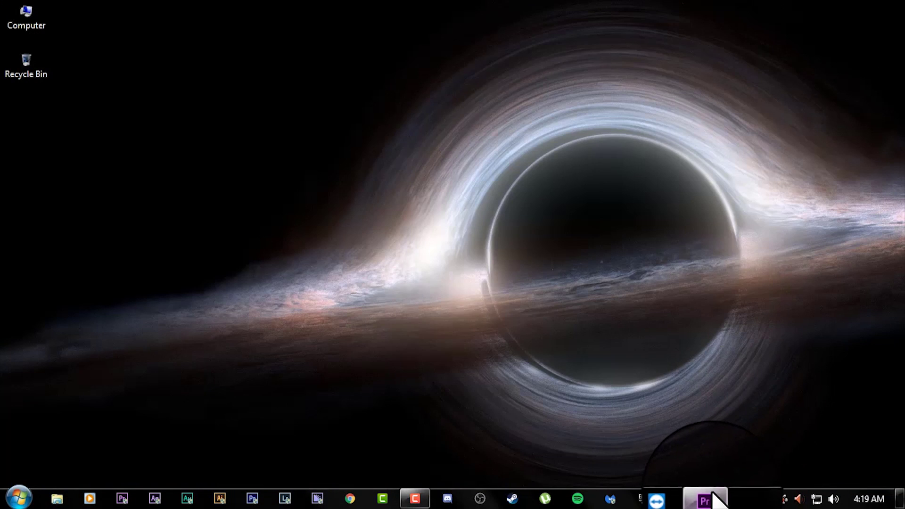
Restore Premiere and open D:\Yousef Edit\Edit\intros\before edit\LOGO INTRO 08\081.prproj.
click(713, 494)
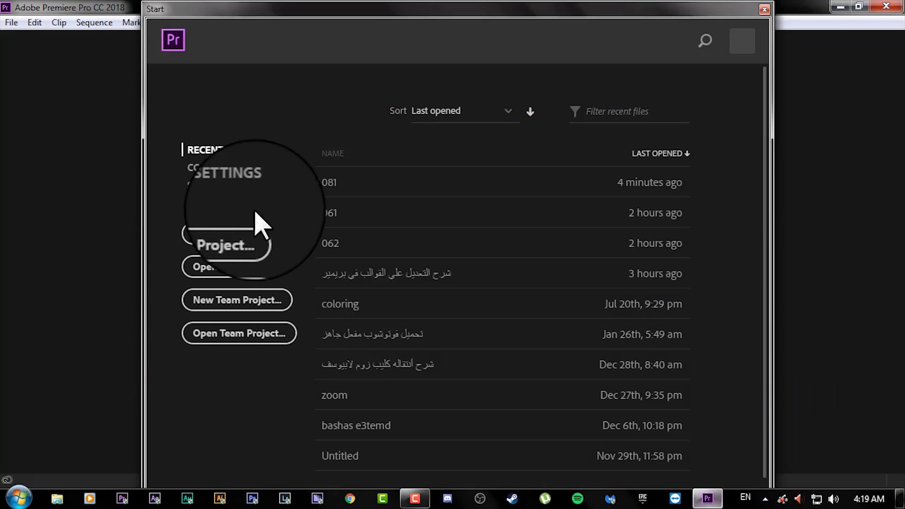
click(225, 271)
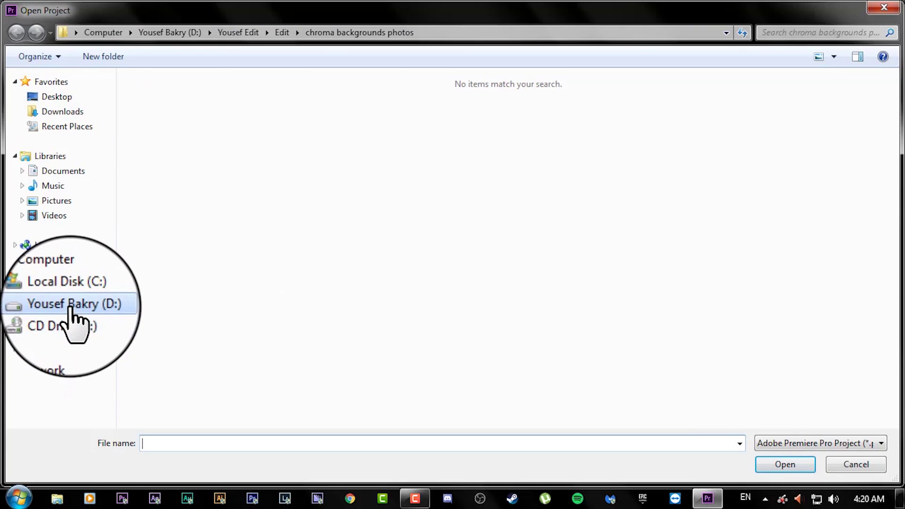
click(70, 306)
double_click(189, 260)
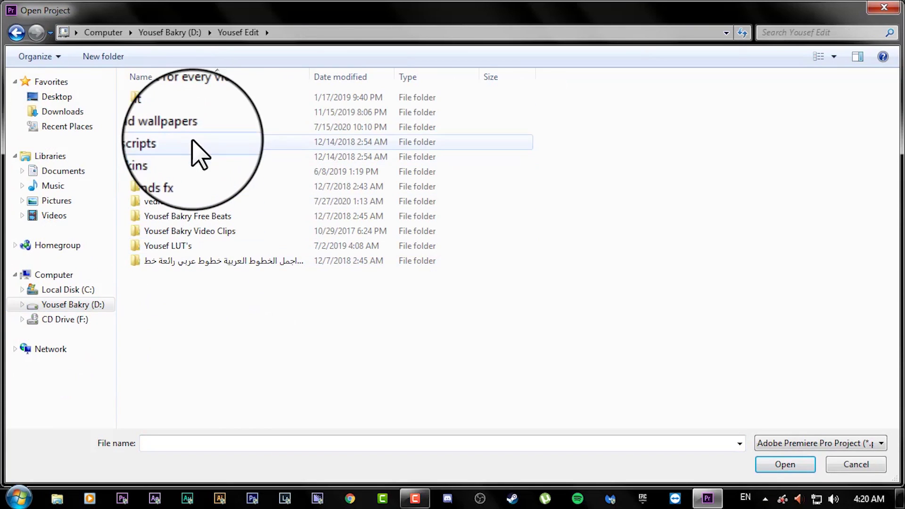
double_click(193, 113)
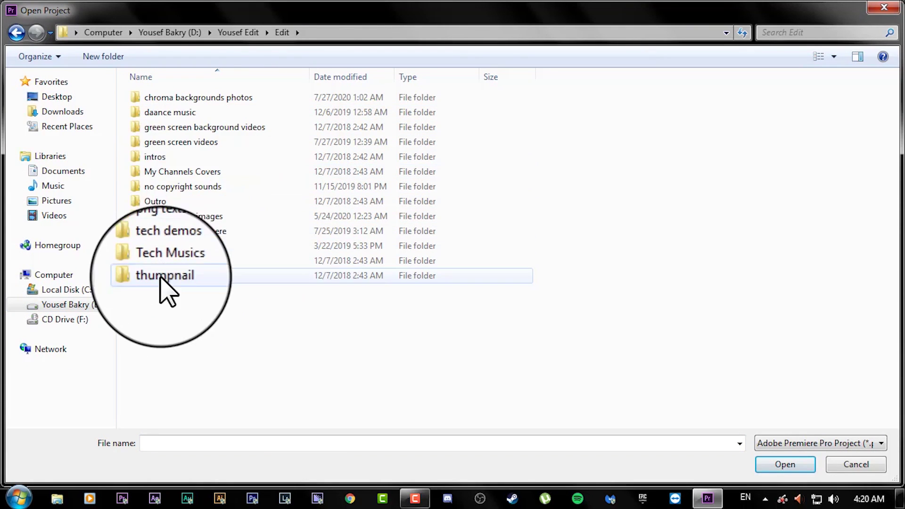
double_click(165, 156)
double_click(186, 98)
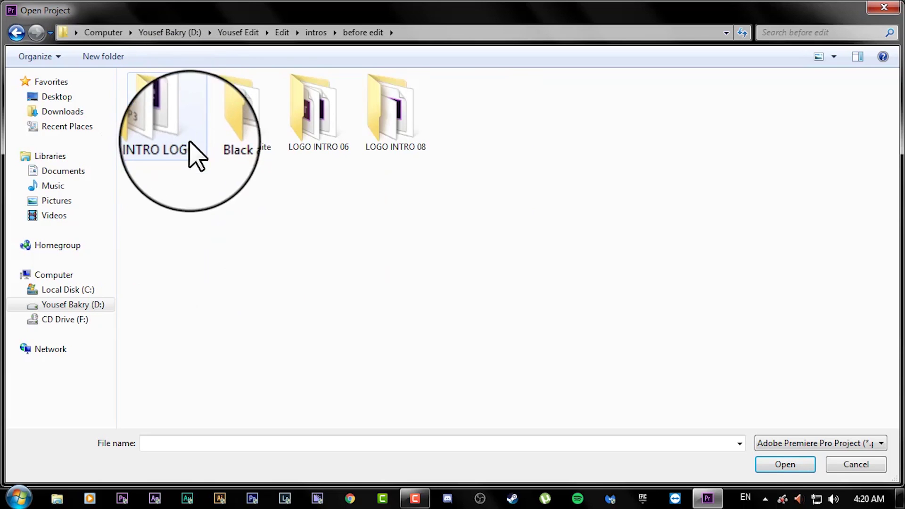
double_click(410, 140)
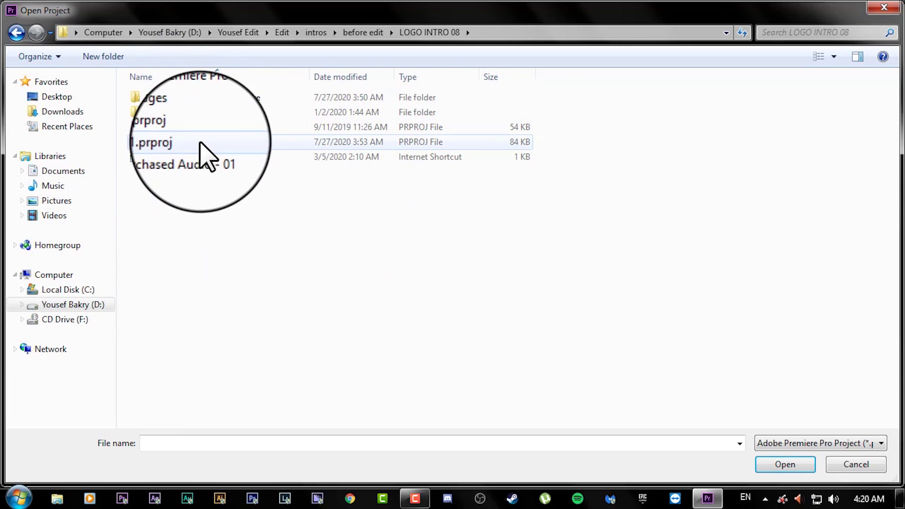
click(200, 142)
click(783, 466)
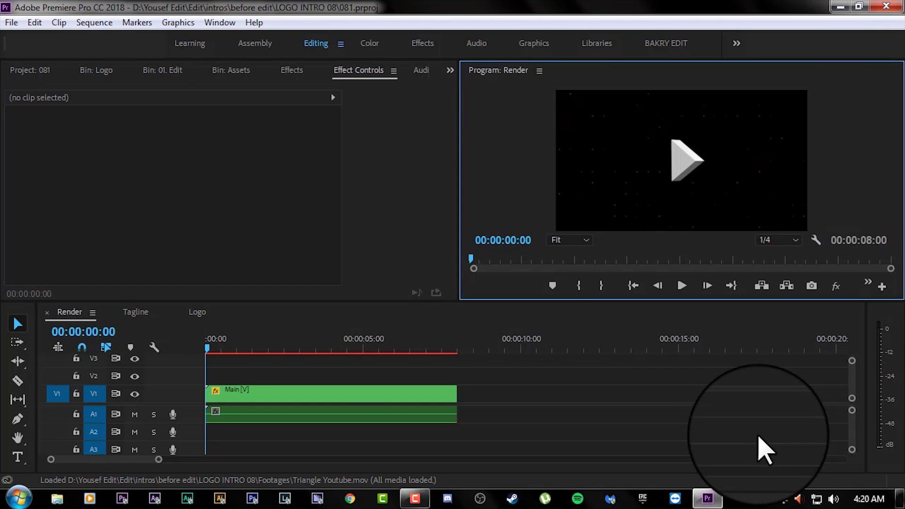
Show the Project: 081 panel, set the playhead to 00:00:05:14, and select the Untitled-1.PNG and Pr items.
click(40, 71)
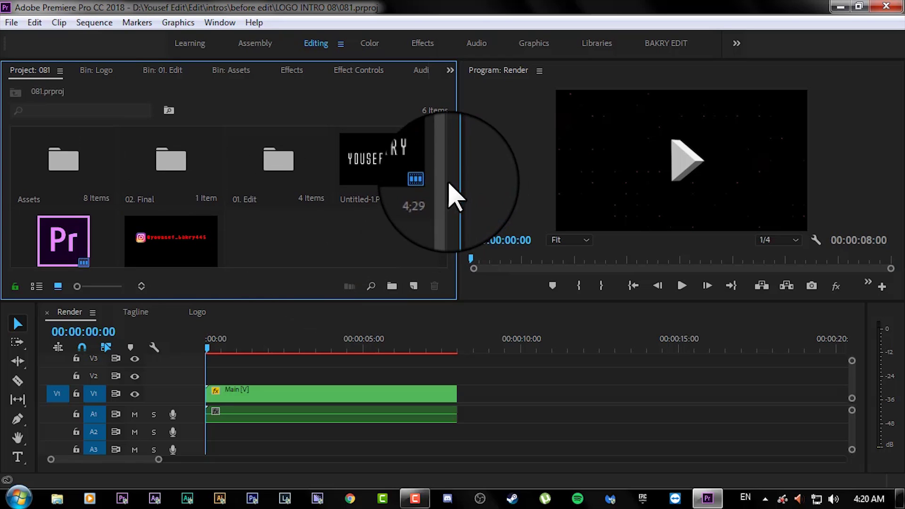
click(381, 352)
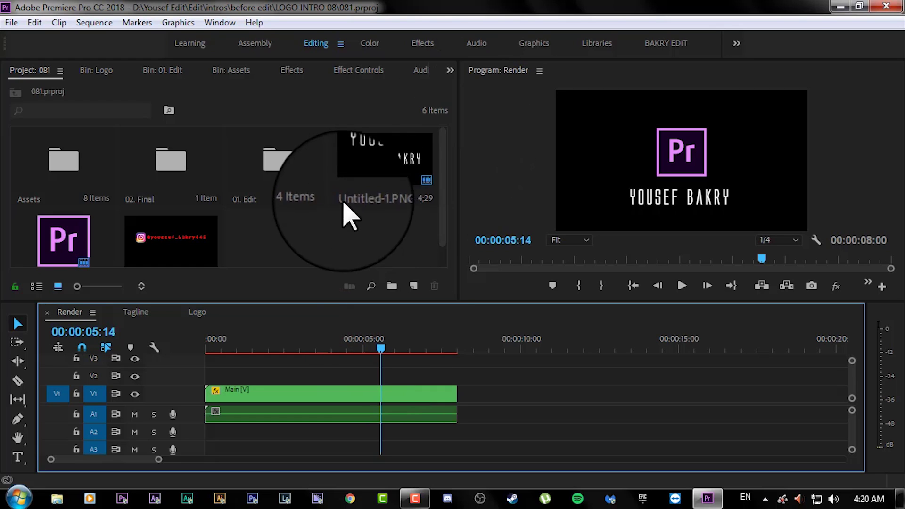
click(387, 170)
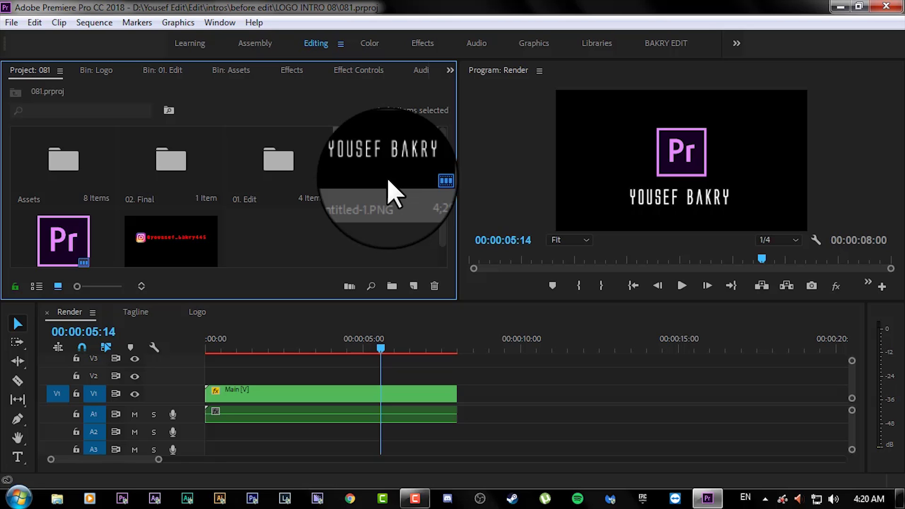
click(52, 238)
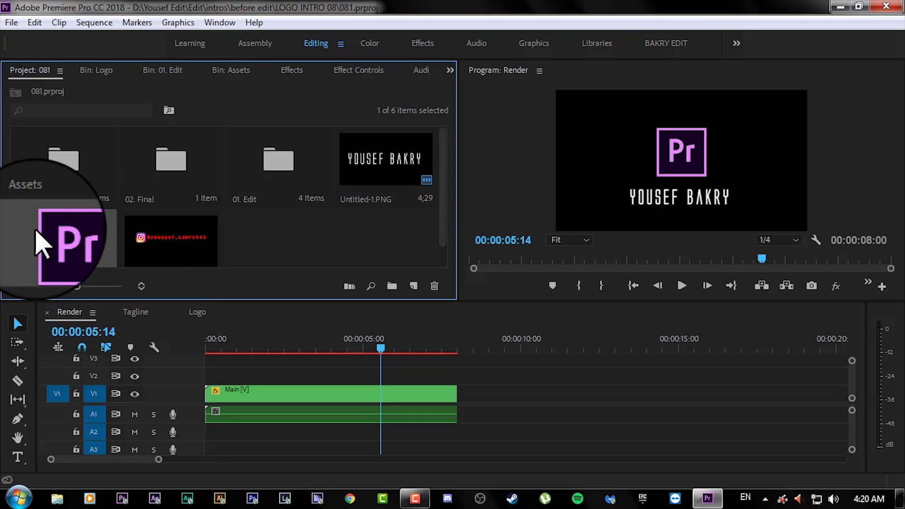
drag(443, 221, 445, 252)
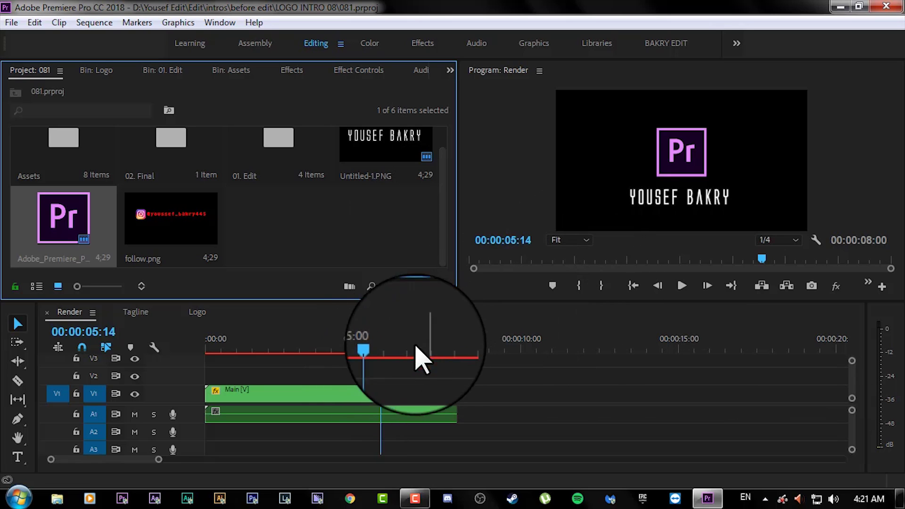
key(Home)
key(grave)
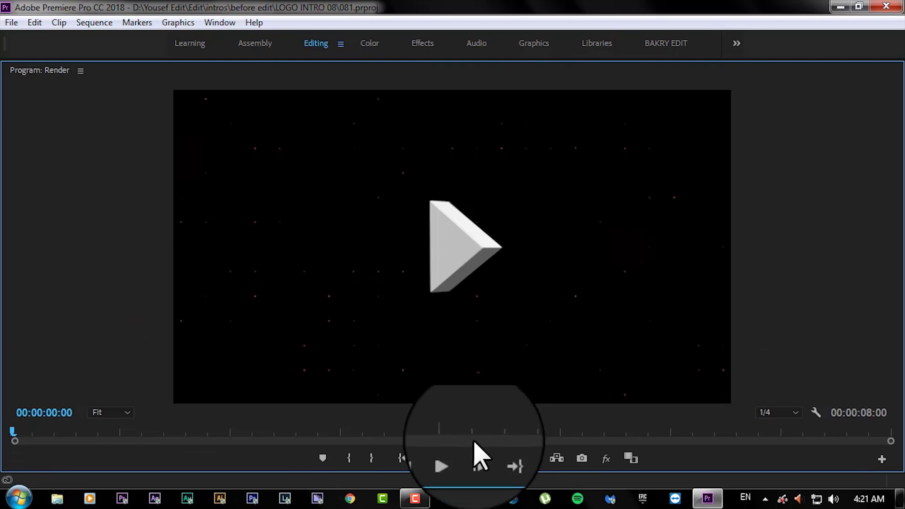
click(452, 459)
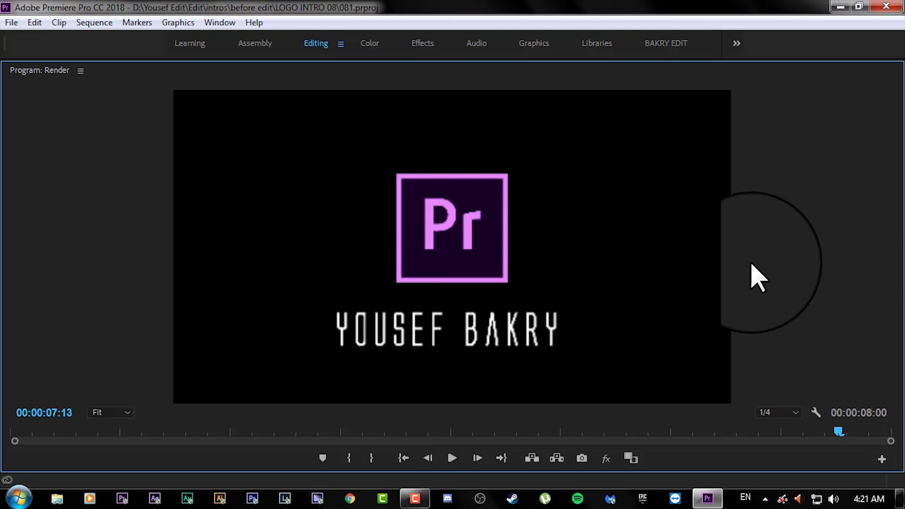
key(grave)
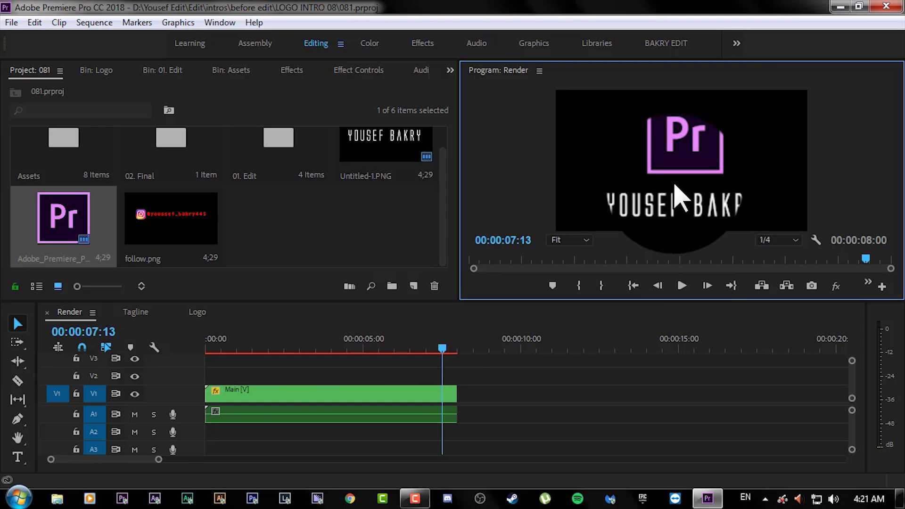
Browse to the Logo bin inside 01. Edit and open the Logo sequence in the timeline.
scroll(212, 217, up, 1)
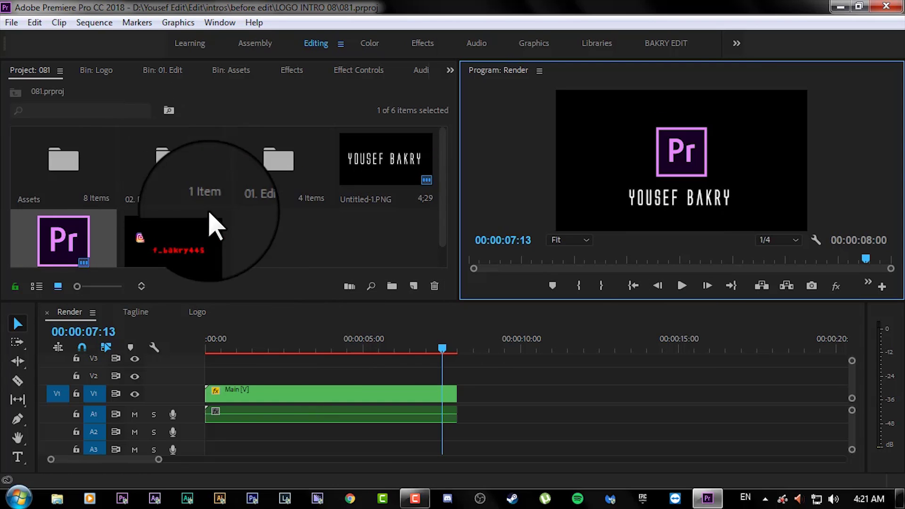
double_click(194, 188)
click(27, 72)
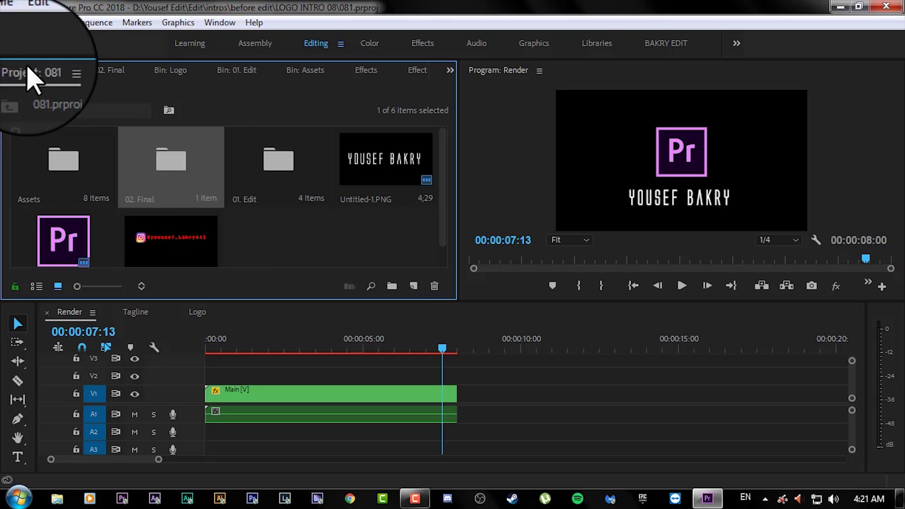
double_click(264, 194)
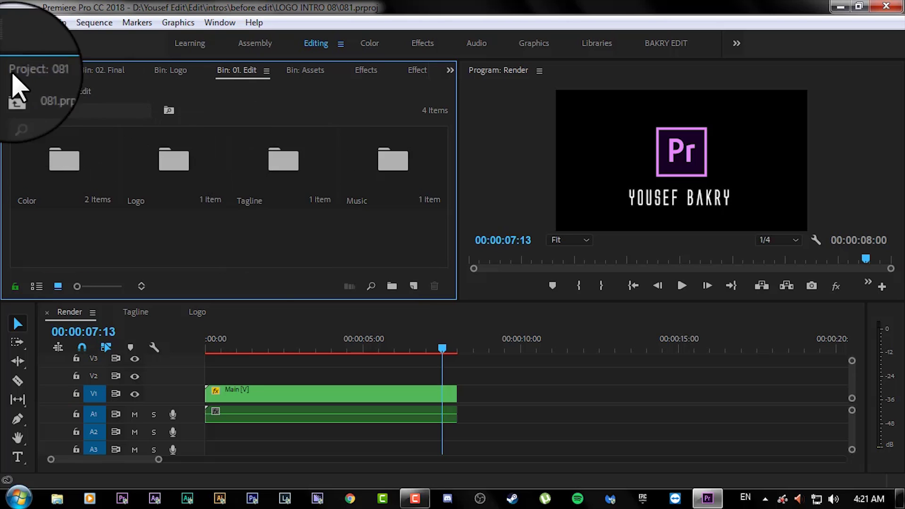
double_click(165, 188)
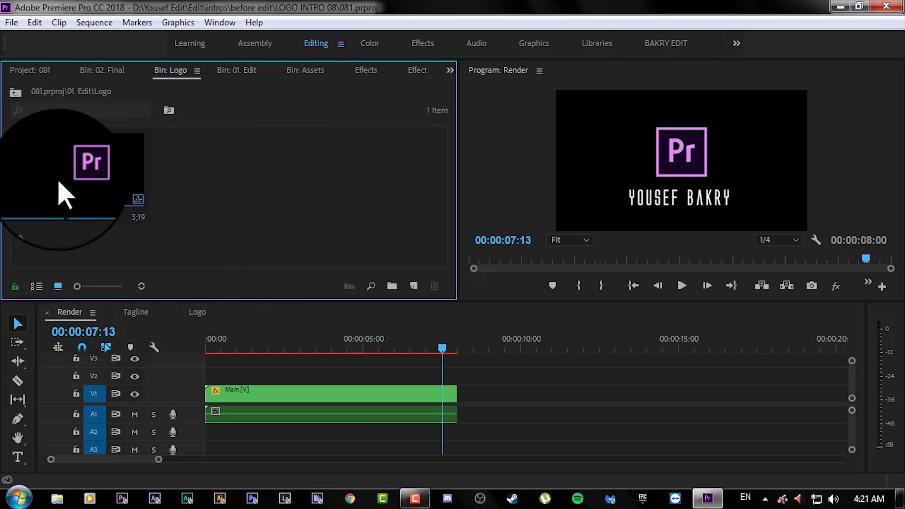
double_click(298, 189)
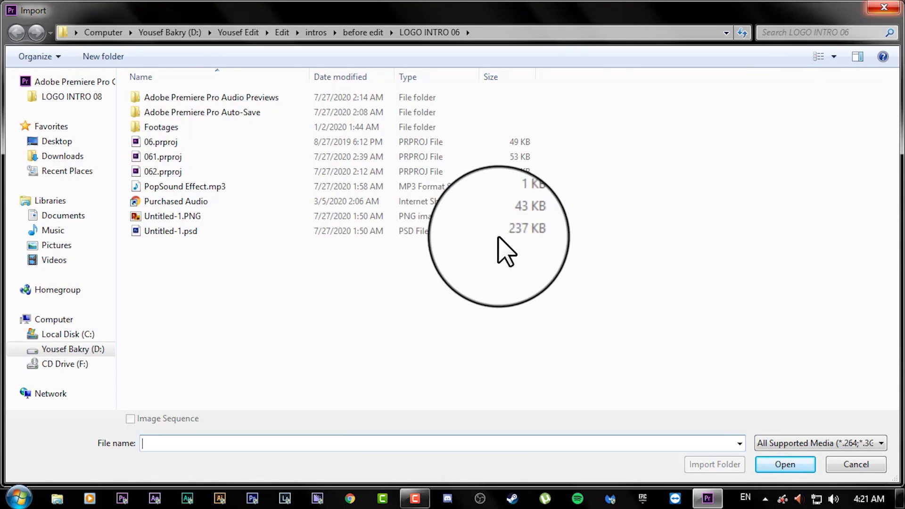
key(Escape)
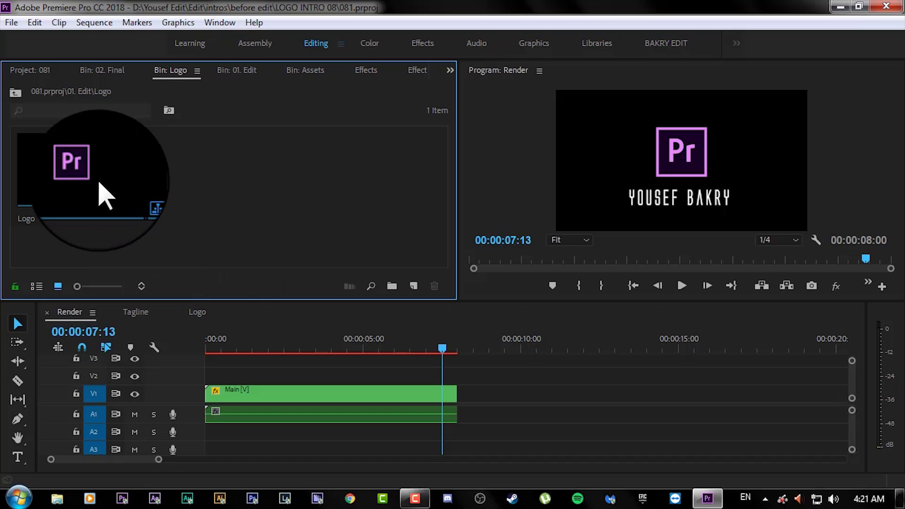
click(109, 196)
double_click(107, 195)
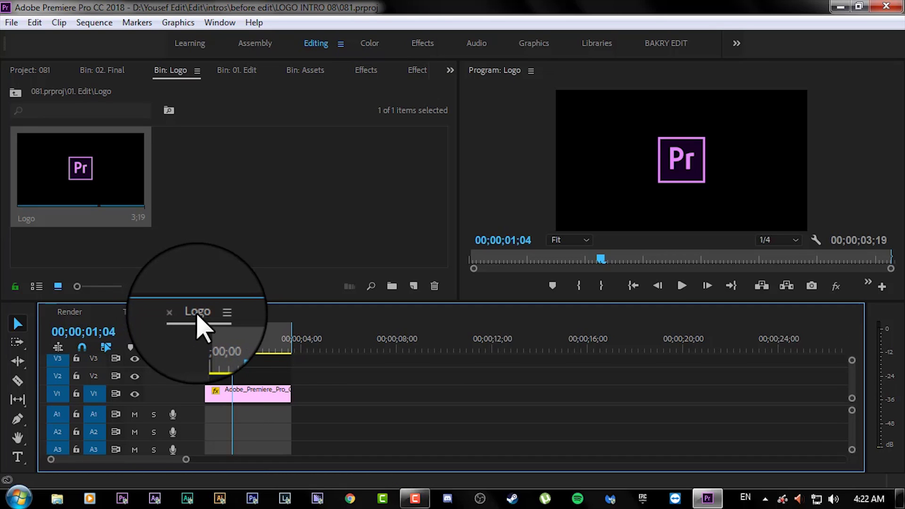
Select the Pr logo clip and try different Scale values, previewing them in the Render sequence.
click(417, 71)
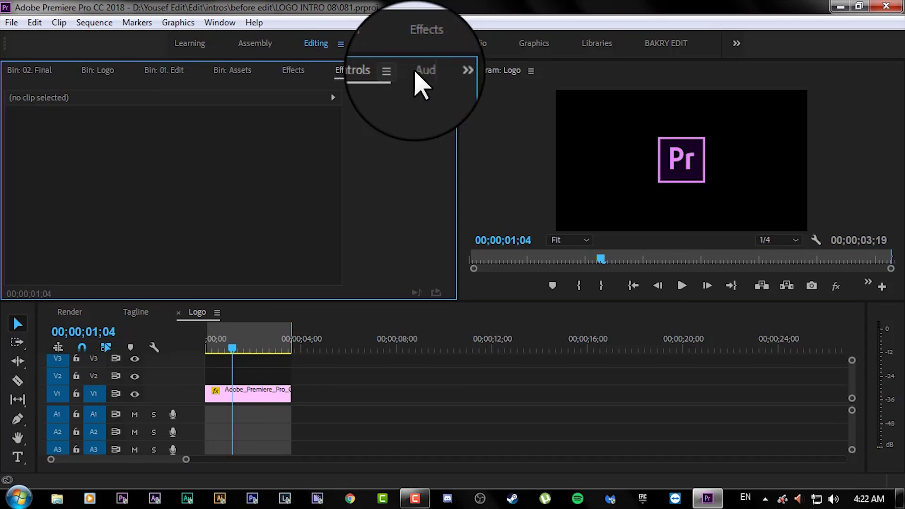
click(251, 396)
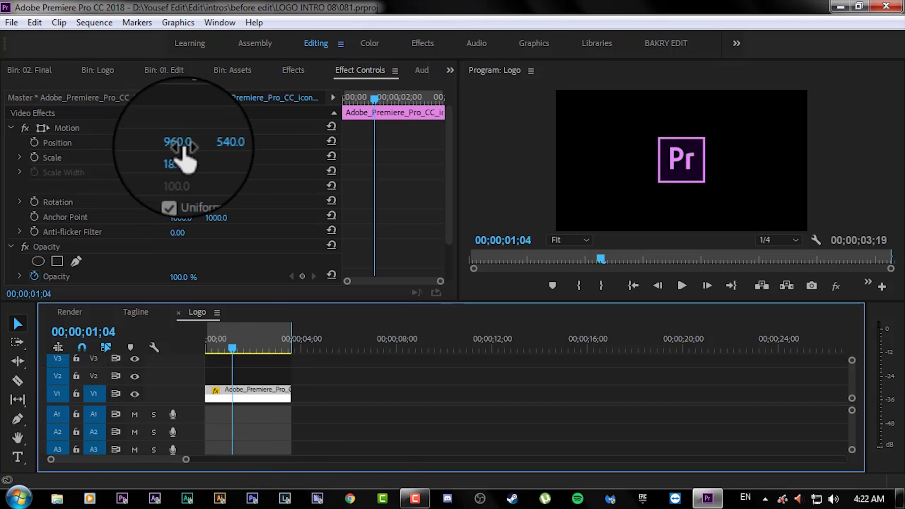
drag(181, 160, 174, 179)
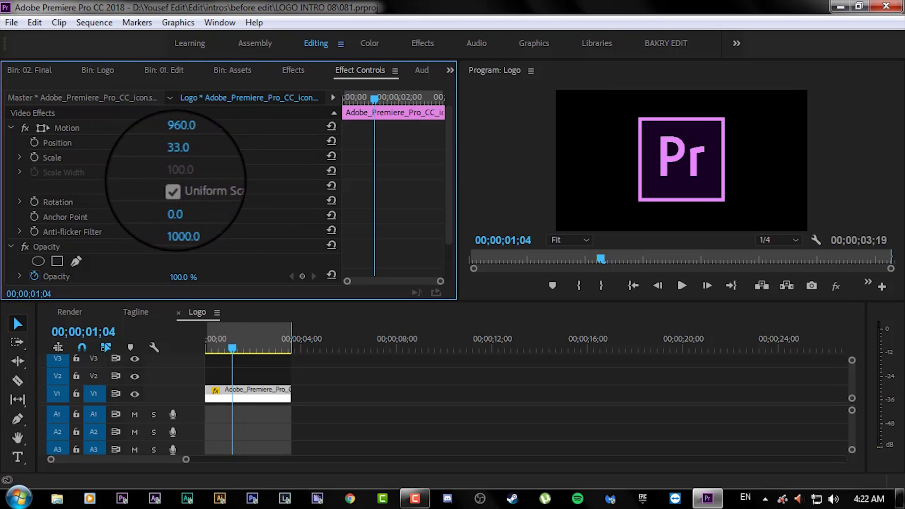
click(69, 313)
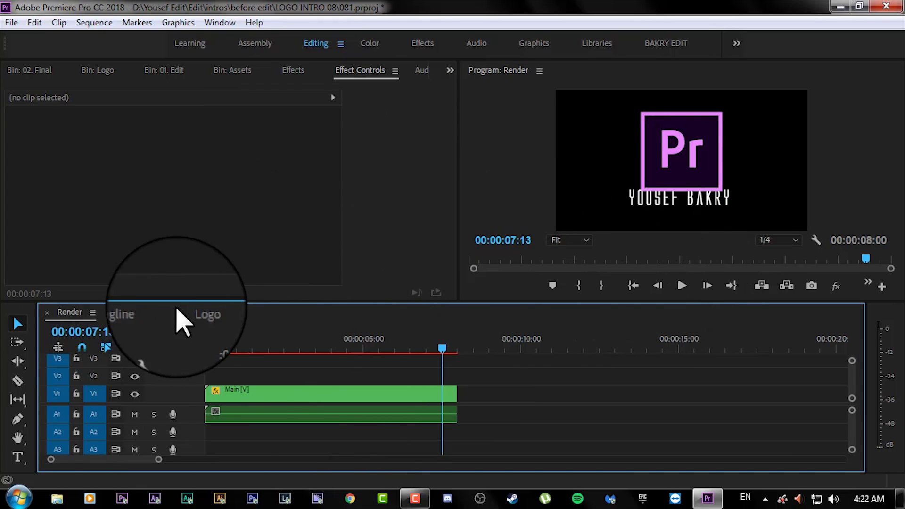
click(198, 313)
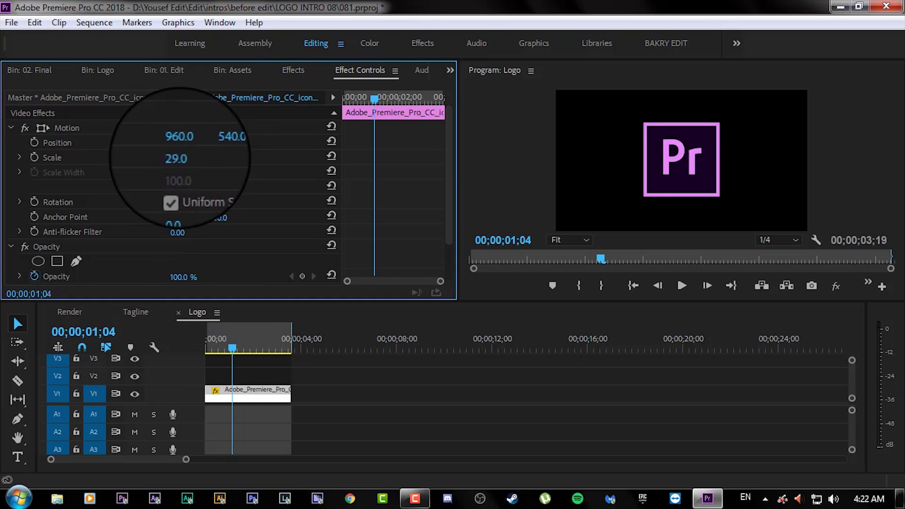
drag(178, 158, 171, 158)
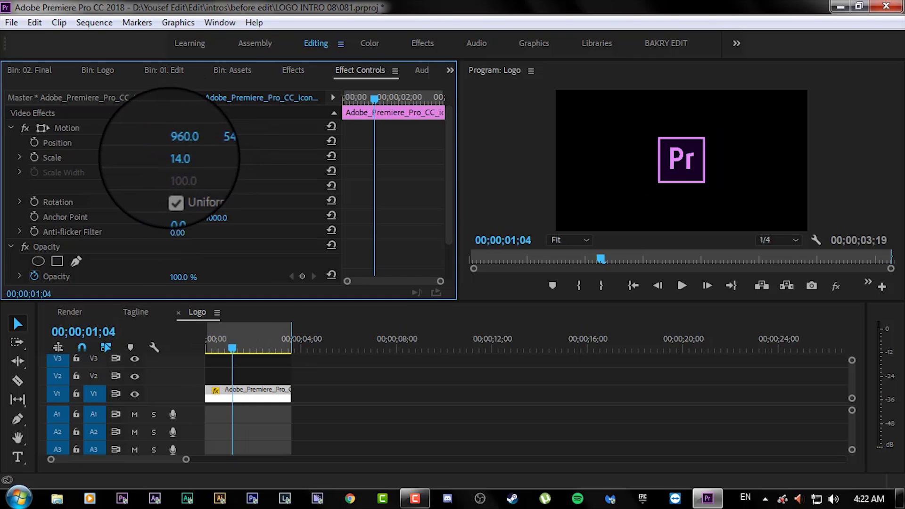
click(74, 313)
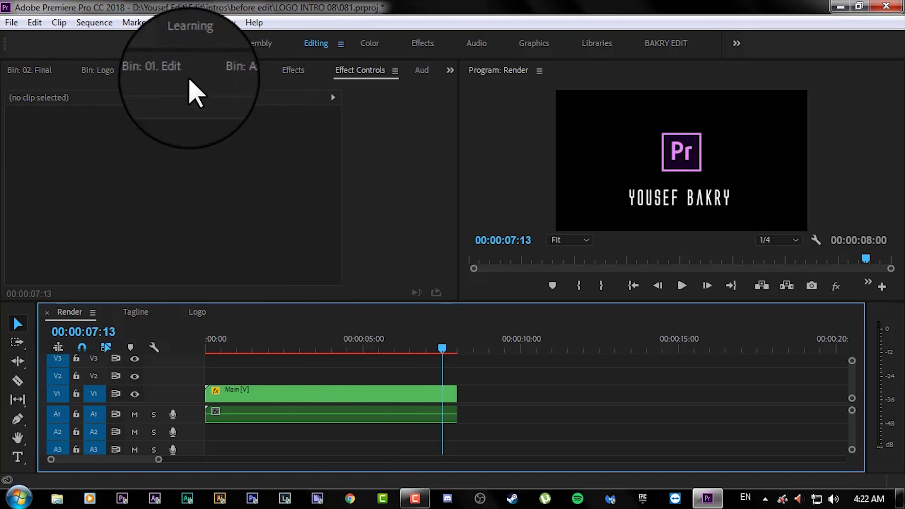
Reset the Pr logo's Scale to 100, then bring it down to 18.
click(197, 312)
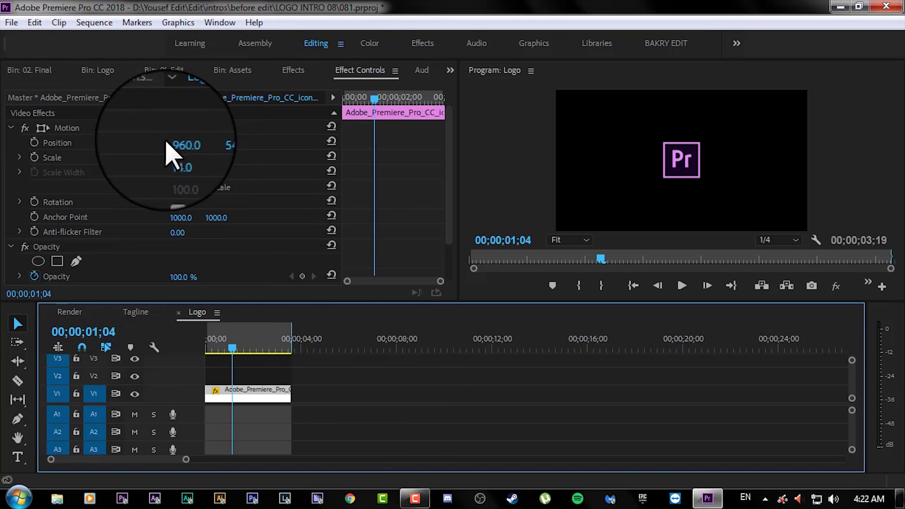
mouse_move(179, 143)
mouse_down()
mouse_move(167, 143)
mouse_move(176, 156)
mouse_up()
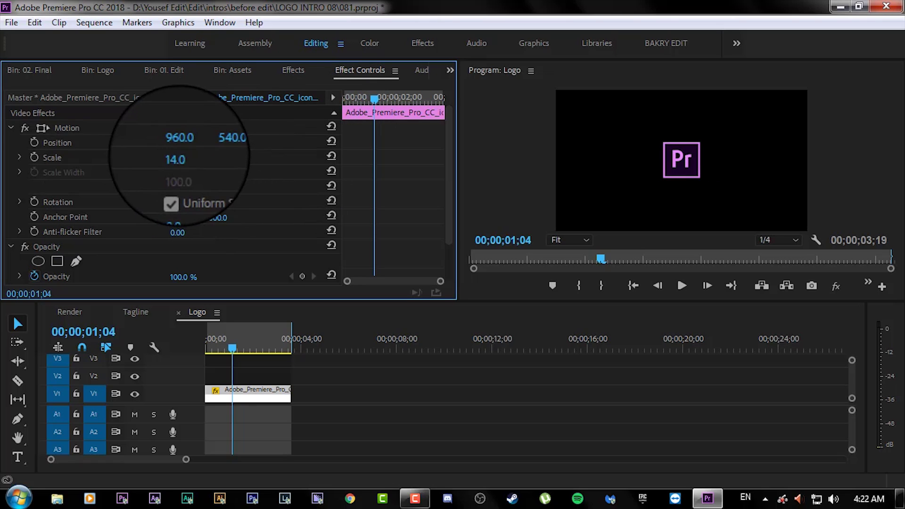
click(188, 158)
click(331, 157)
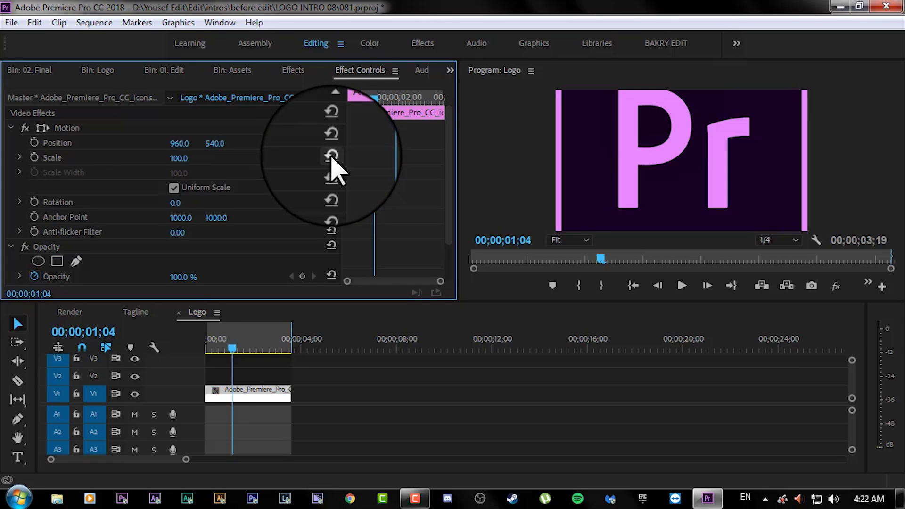
drag(164, 160, 103, 173)
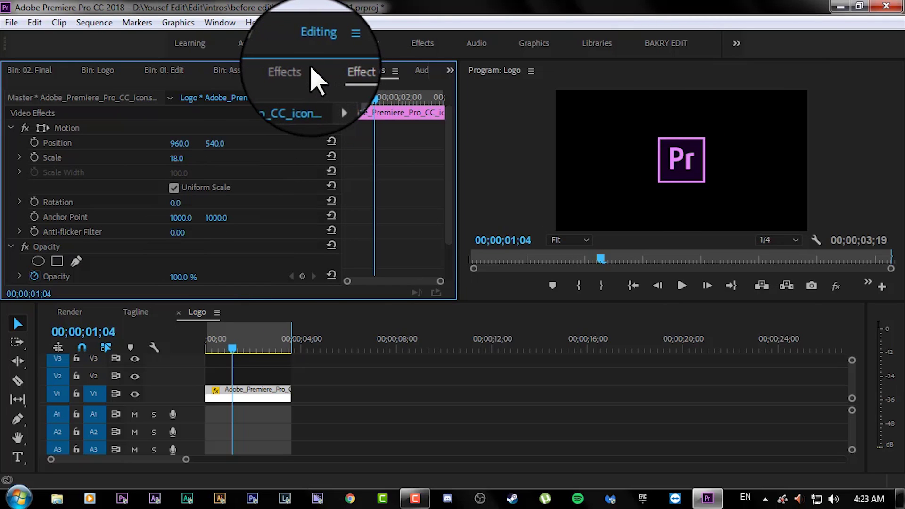
Browse to the Tagline bin in 01. Edit, close the stray Import window, and open the Tagline sequence.
click(99, 71)
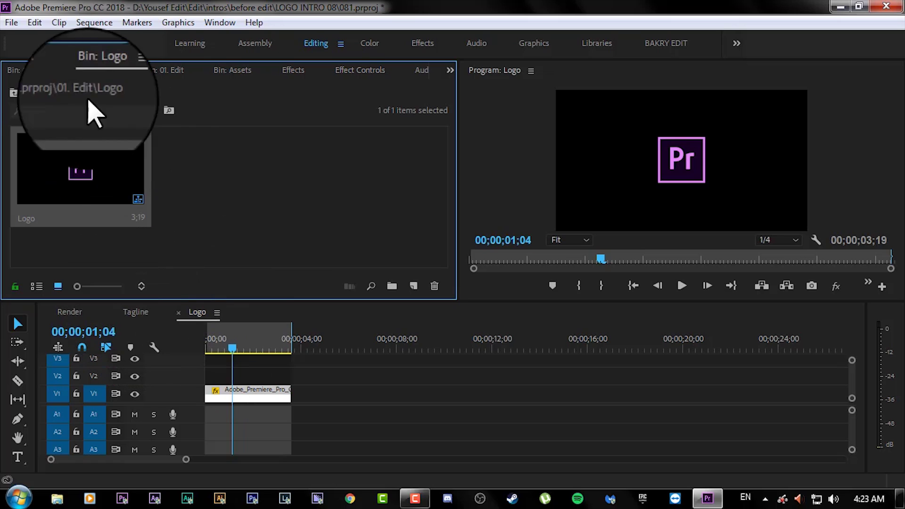
click(28, 70)
key(shift+1)
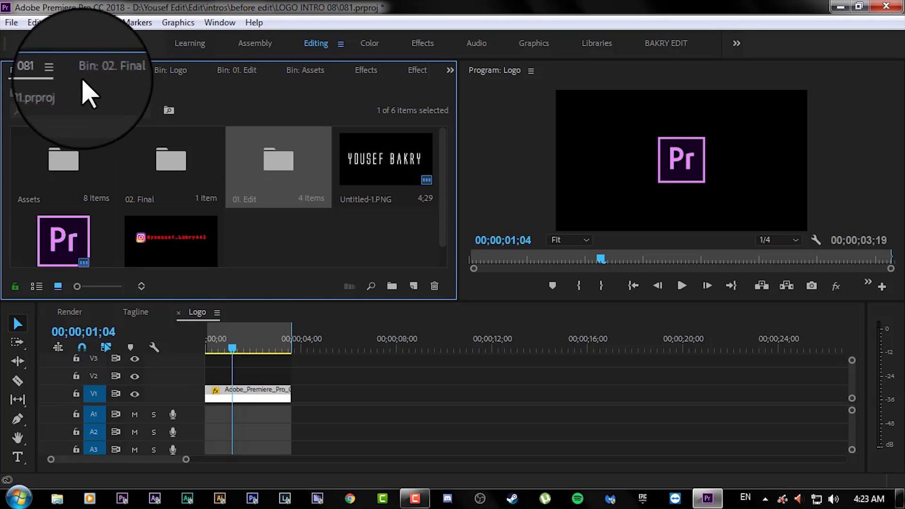
double_click(187, 195)
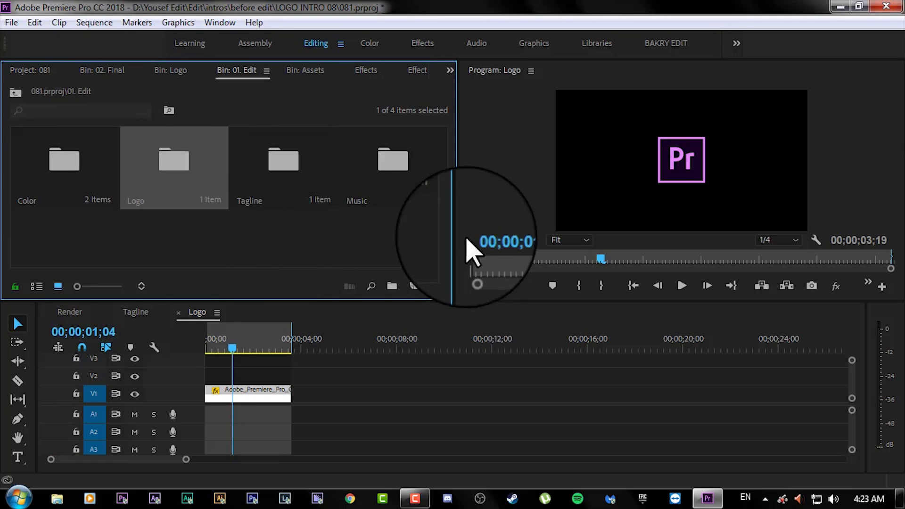
double_click(282, 177)
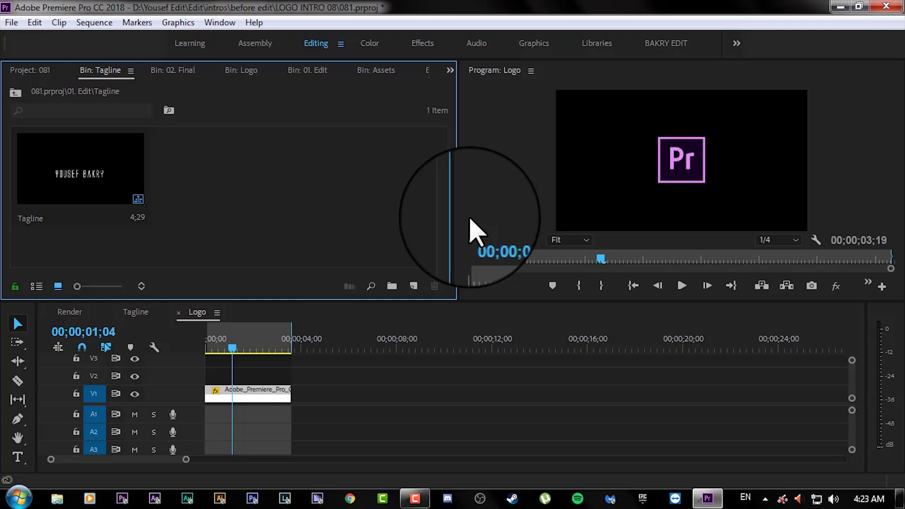
click(86, 172)
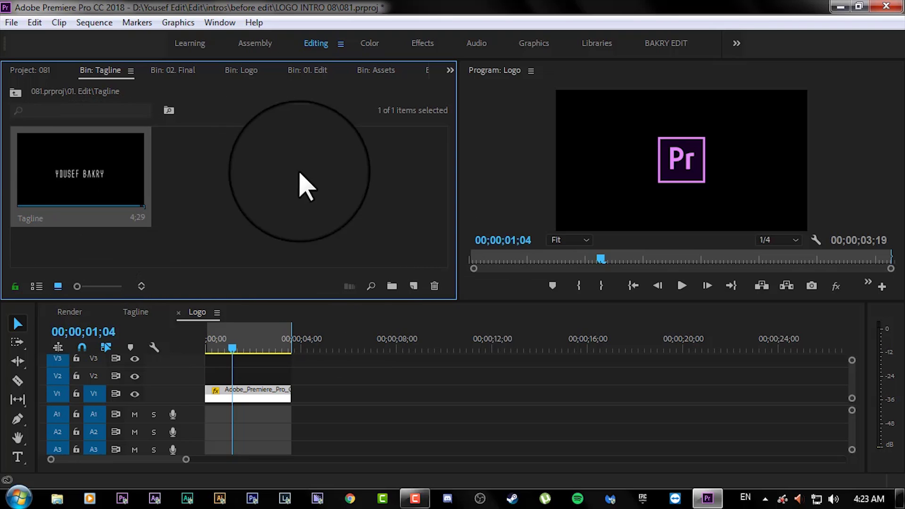
double_click(313, 192)
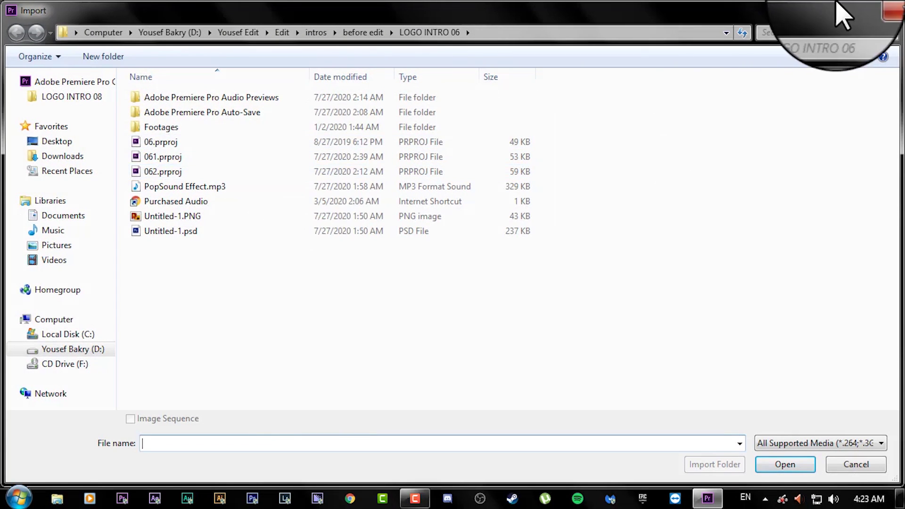
click(884, 7)
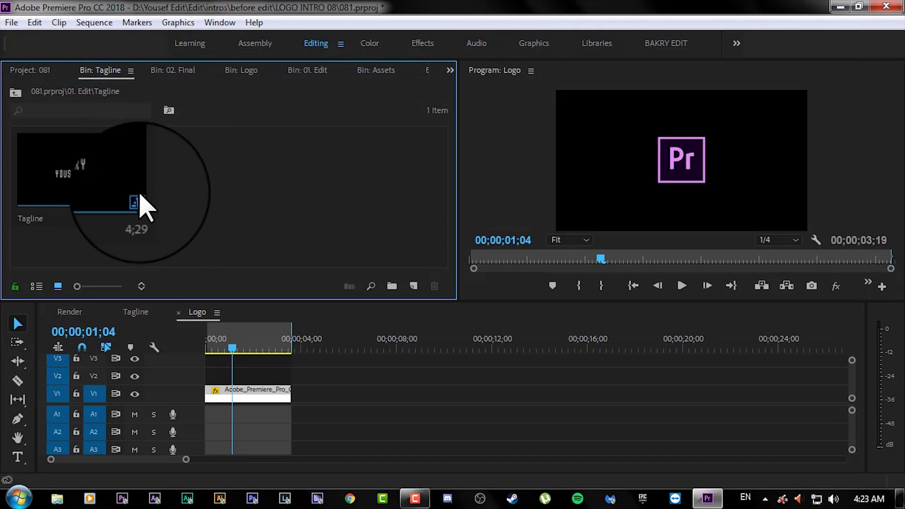
double_click(97, 185)
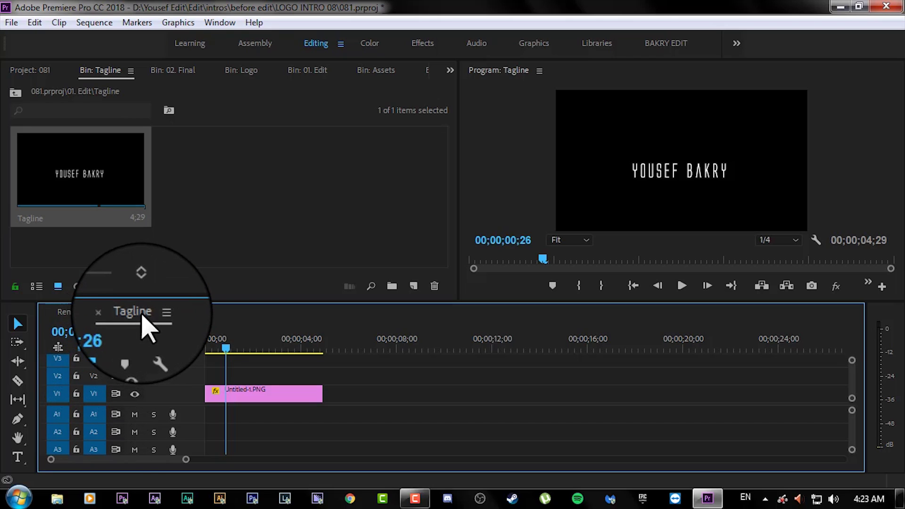
Scale the Untitled-1.PNG YOUSEF BAKRY title up to nearly full frame width, then view the Render sequence.
click(252, 398)
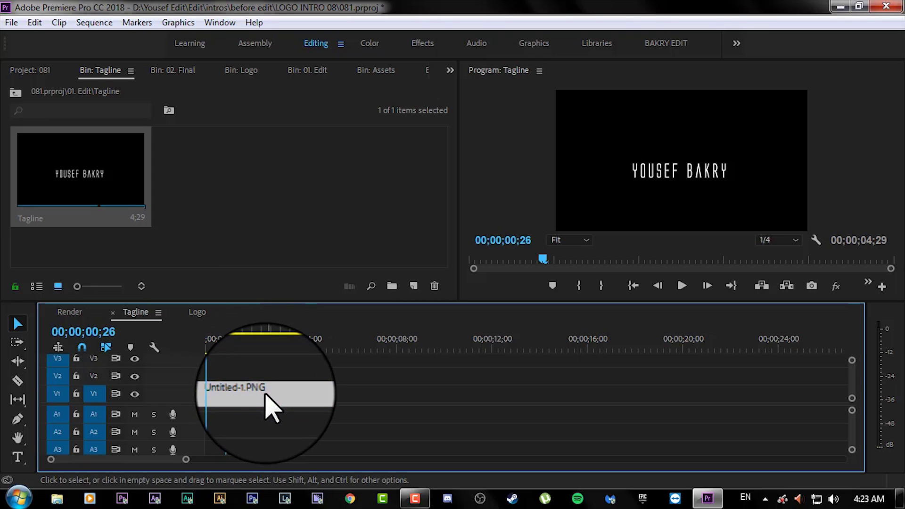
key(shift+1)
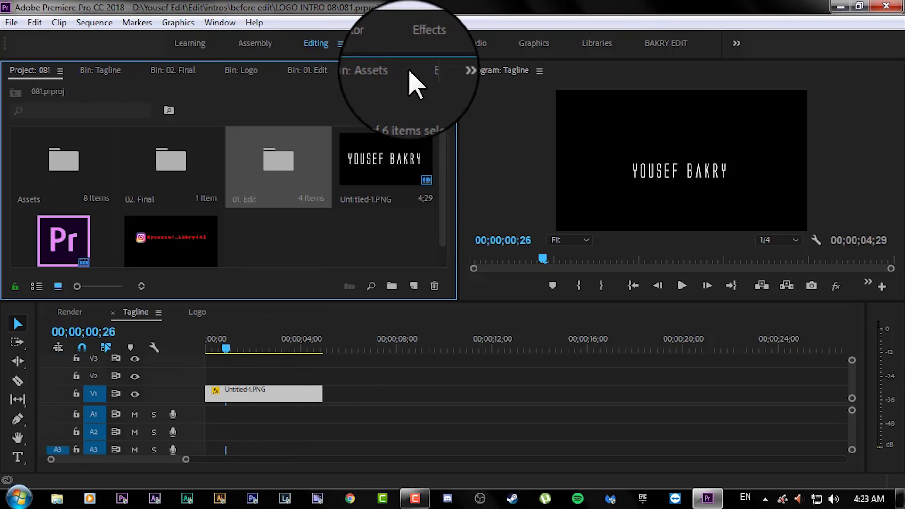
click(406, 71)
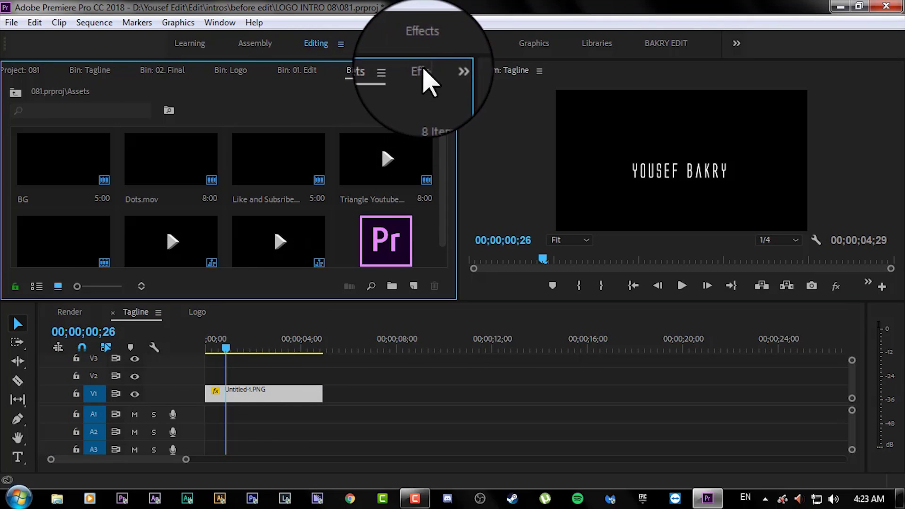
click(416, 72)
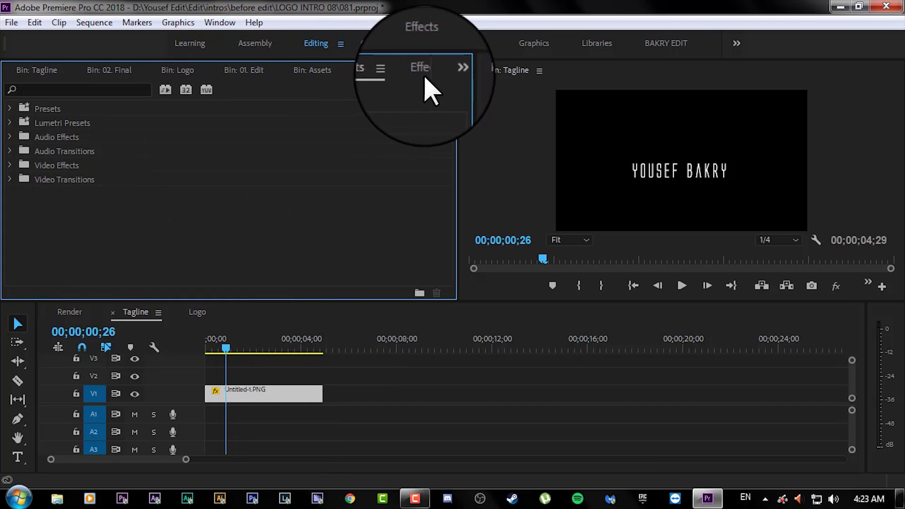
click(423, 72)
click(251, 394)
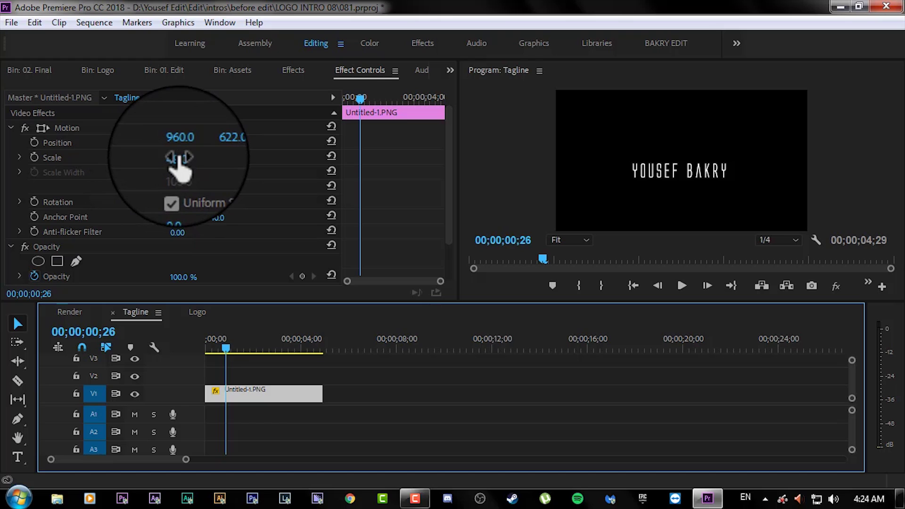
mouse_move(179, 162)
mouse_down()
mouse_move(215, 201)
mouse_move(322, 198)
mouse_move(140, 203)
mouse_move(198, 203)
mouse_up()
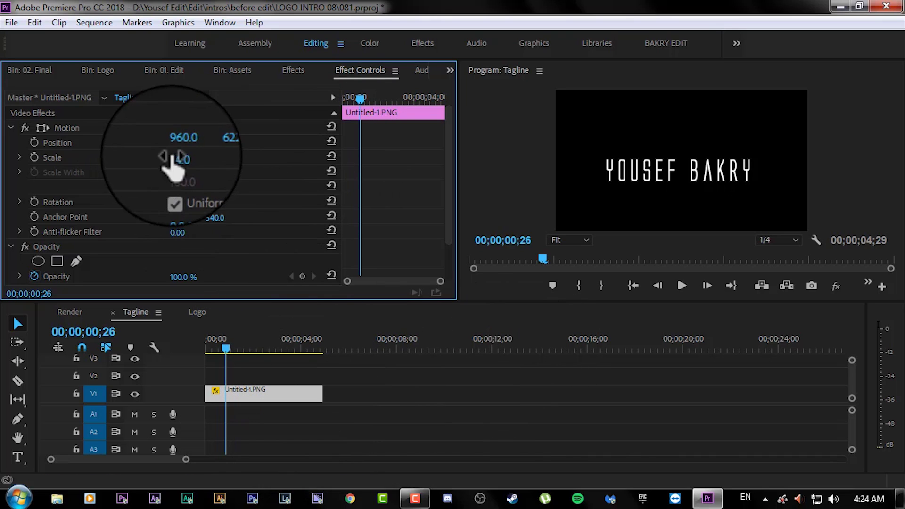
drag(173, 159, 216, 159)
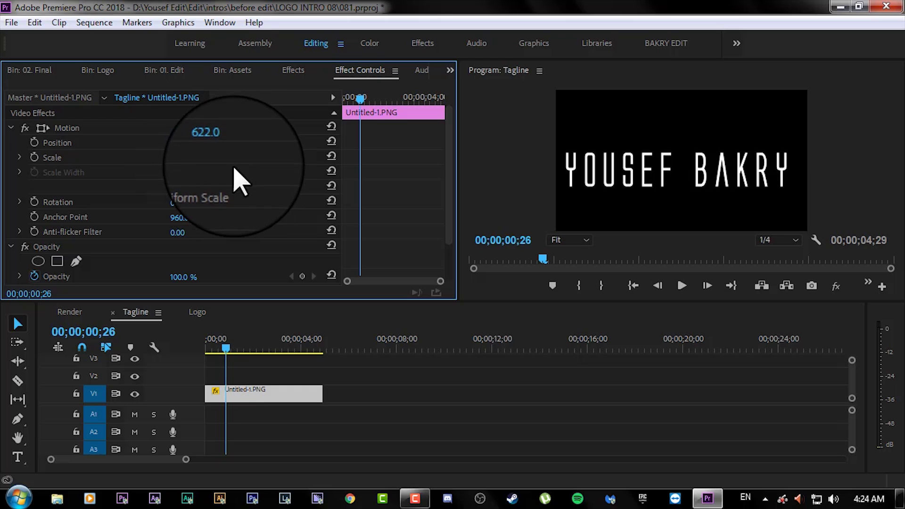
click(71, 316)
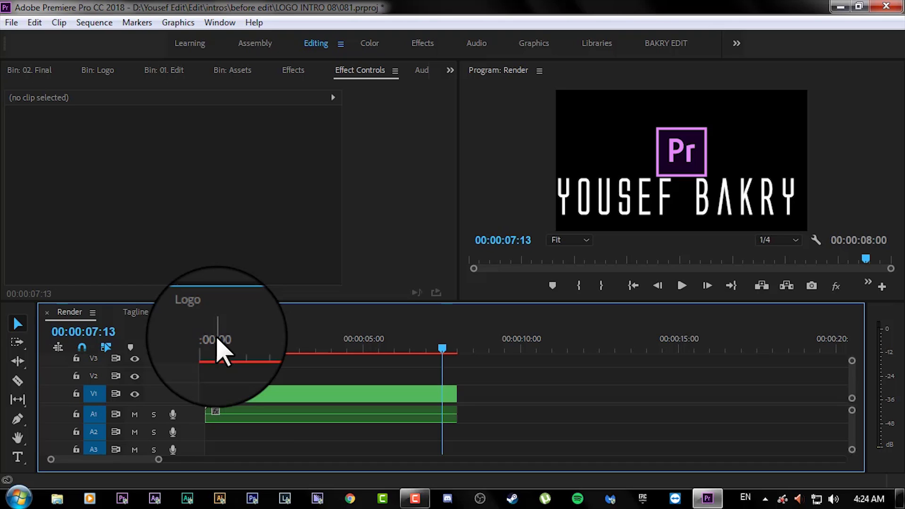
click(136, 312)
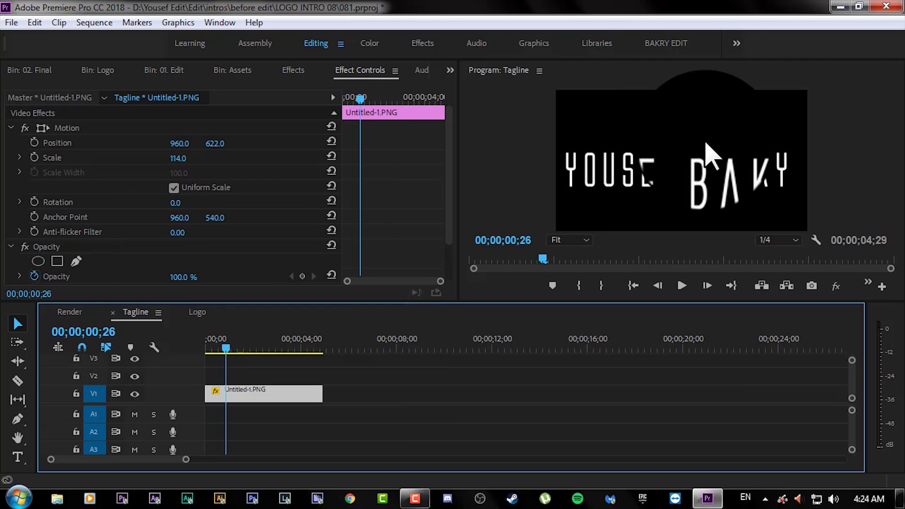
click(197, 313)
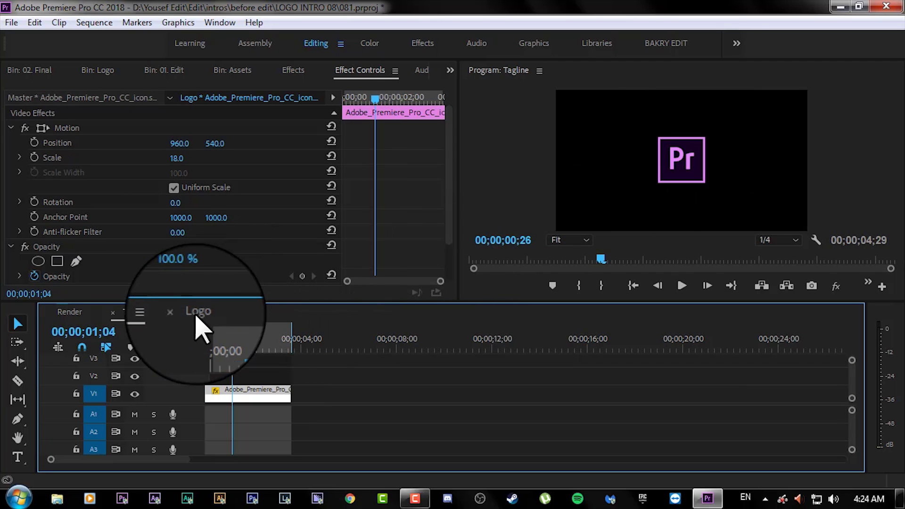
click(136, 312)
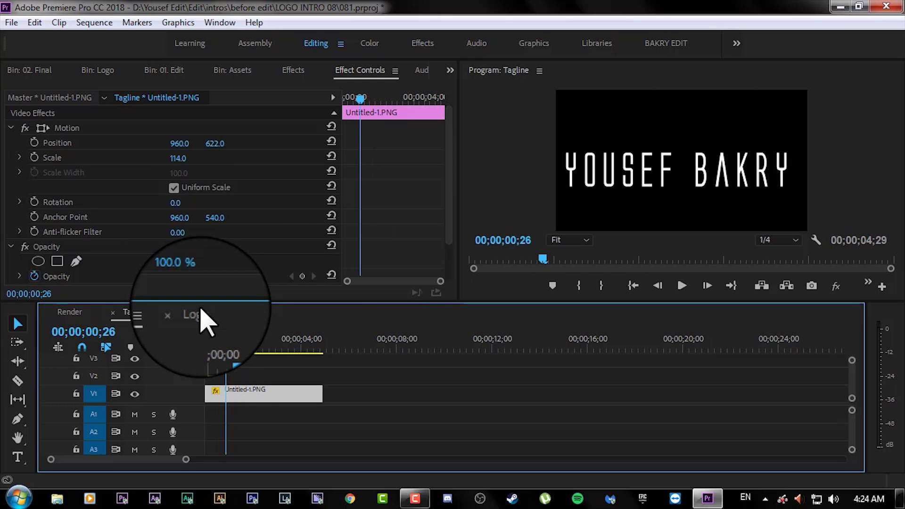
click(71, 314)
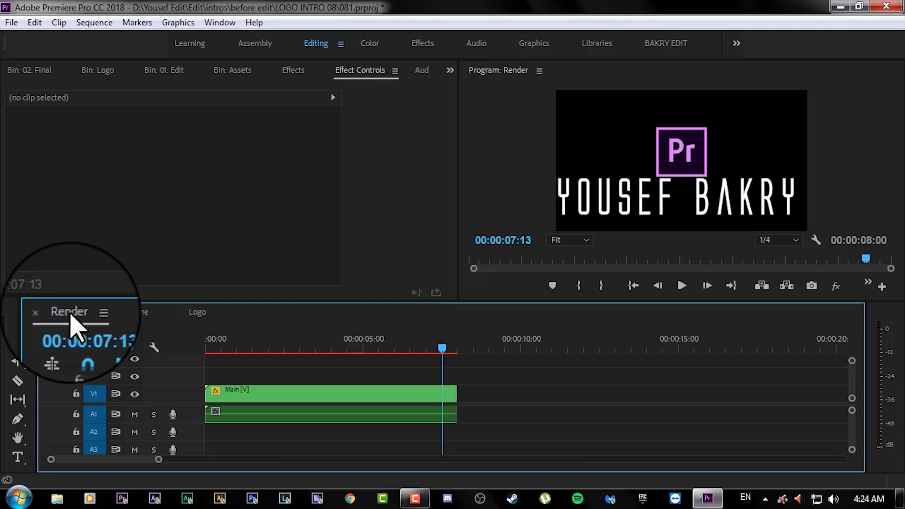
Scrub around the end of the Render sequence near the Main clip.
click(51, 71)
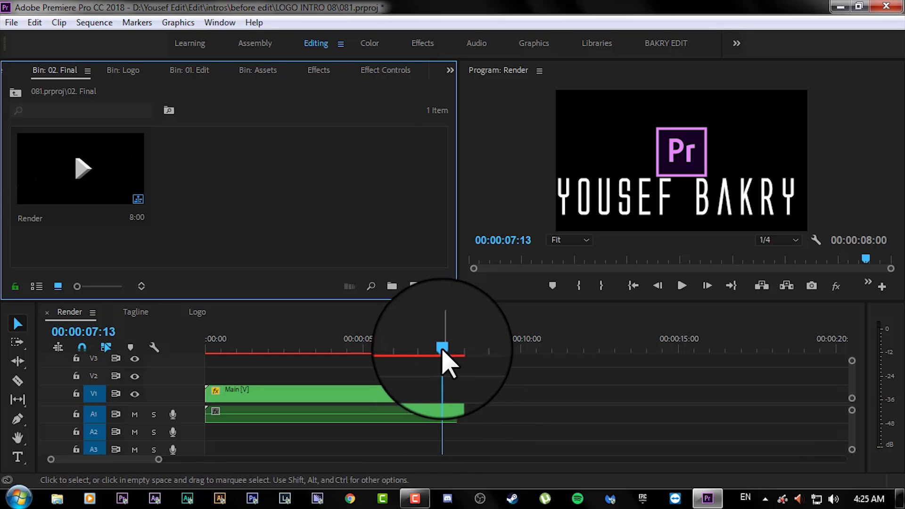
click(465, 346)
mouse_move(448, 370)
mouse_down()
mouse_move(454, 379)
mouse_move(451, 351)
mouse_move(431, 408)
mouse_up()
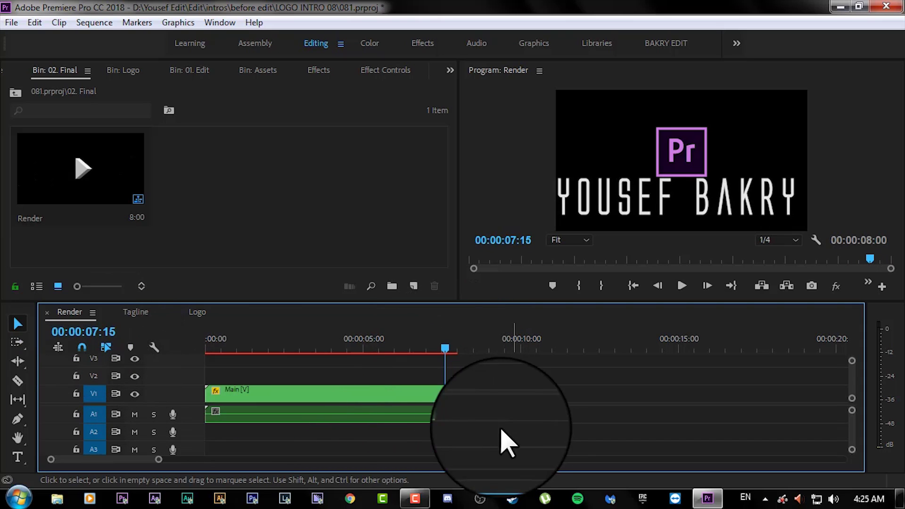
click(410, 398)
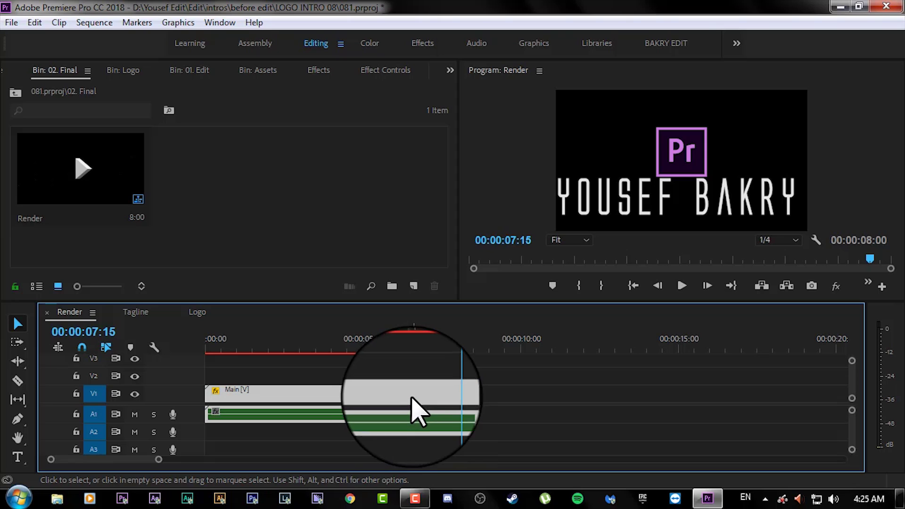
click(519, 385)
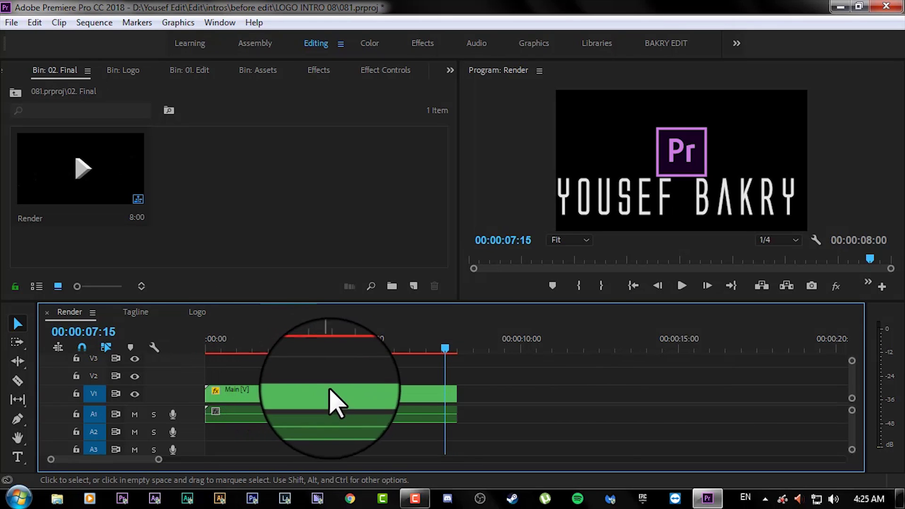
Inspect the Main clip's Opacity keyframes fading from 100% to 0% by 00:00:08:00.
click(346, 396)
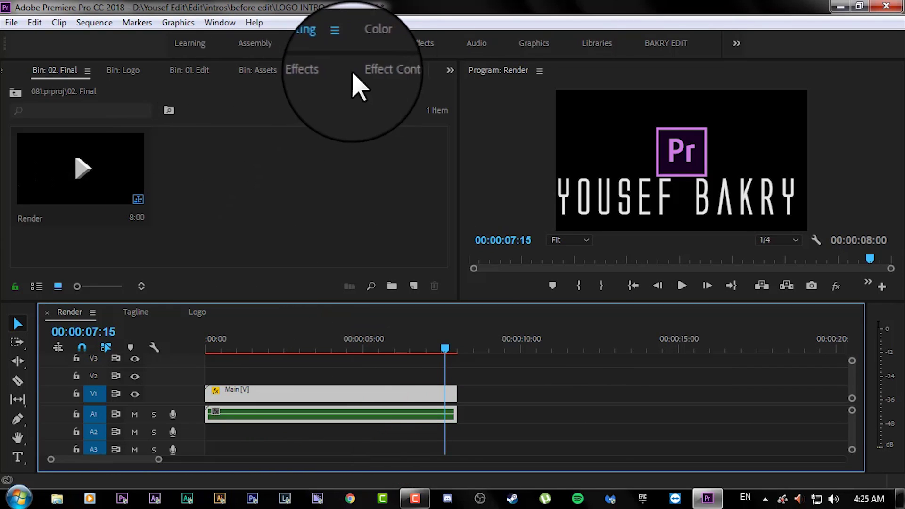
click(380, 71)
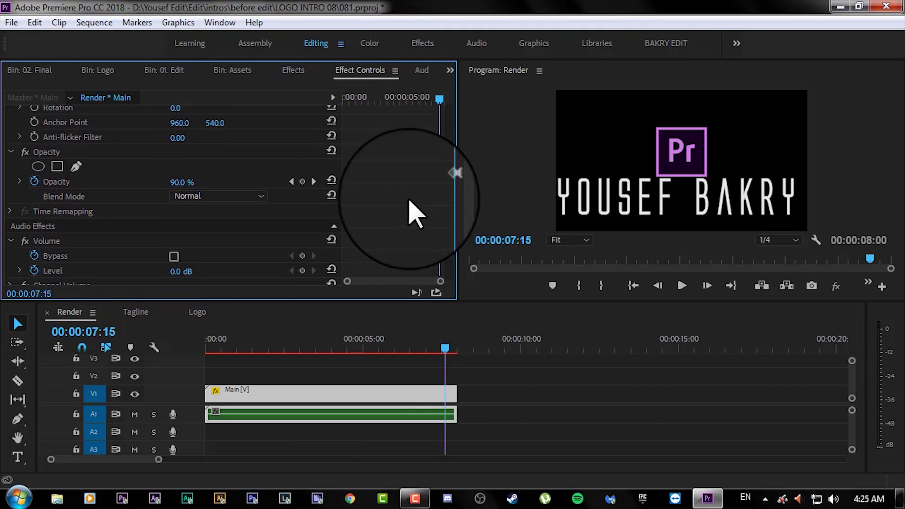
scroll(415, 208, down, 3)
drag(426, 282, 410, 282)
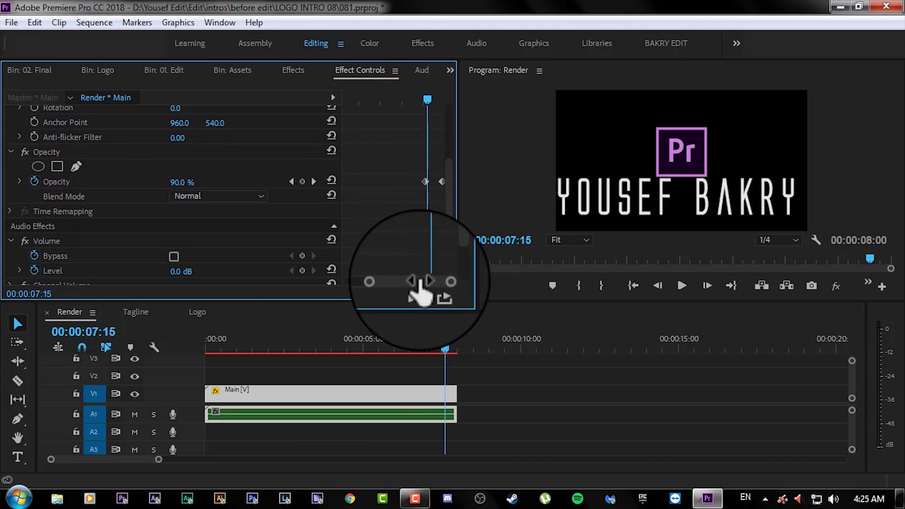
drag(389, 100, 387, 100)
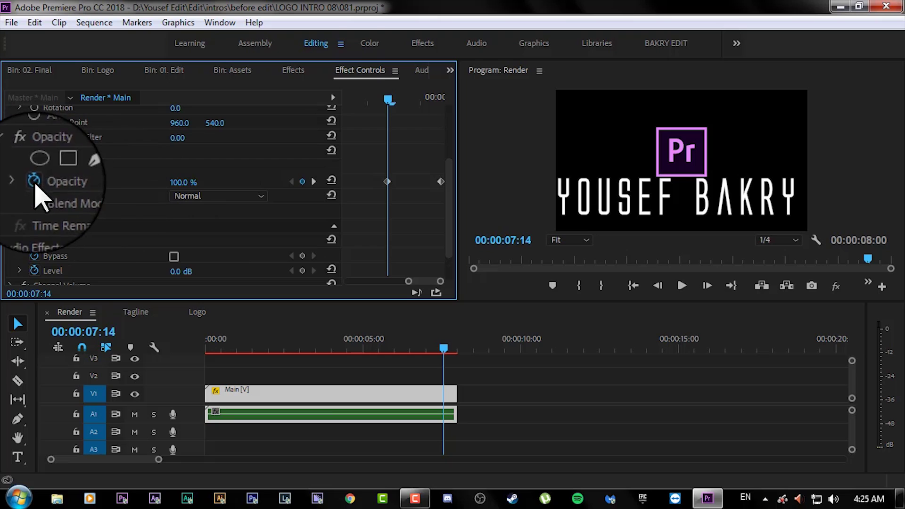
drag(388, 100, 443, 99)
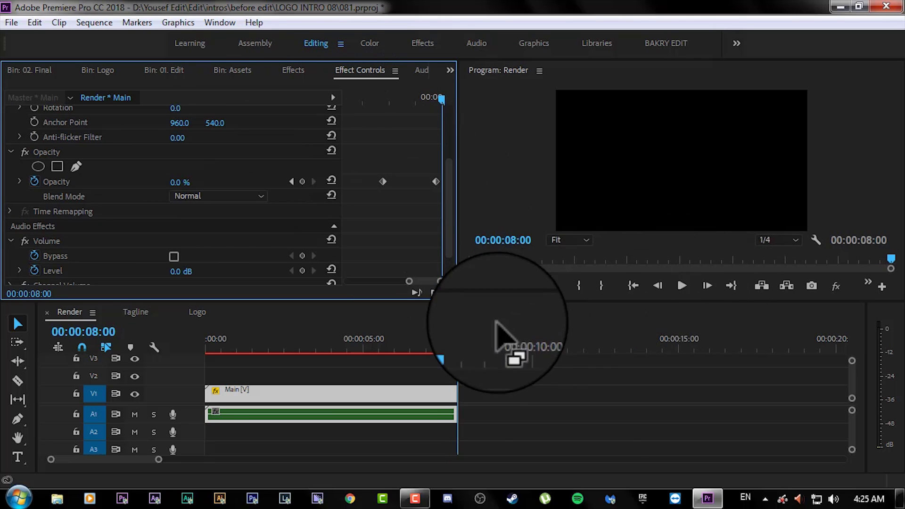
mouse_move(458, 348)
mouse_down()
mouse_move(437, 349)
mouse_move(450, 358)
mouse_up()
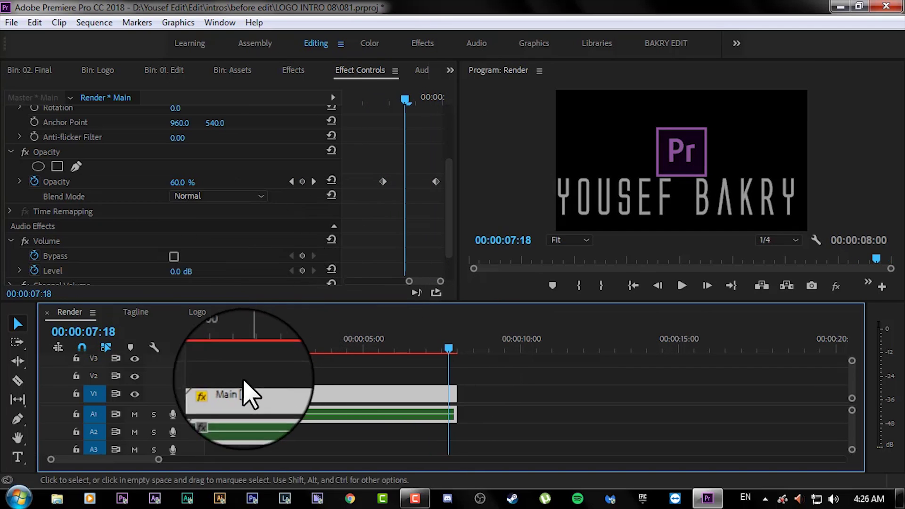
Switch to the Tagline sequence and select the music clip in 01. Edit's Music bin.
click(135, 312)
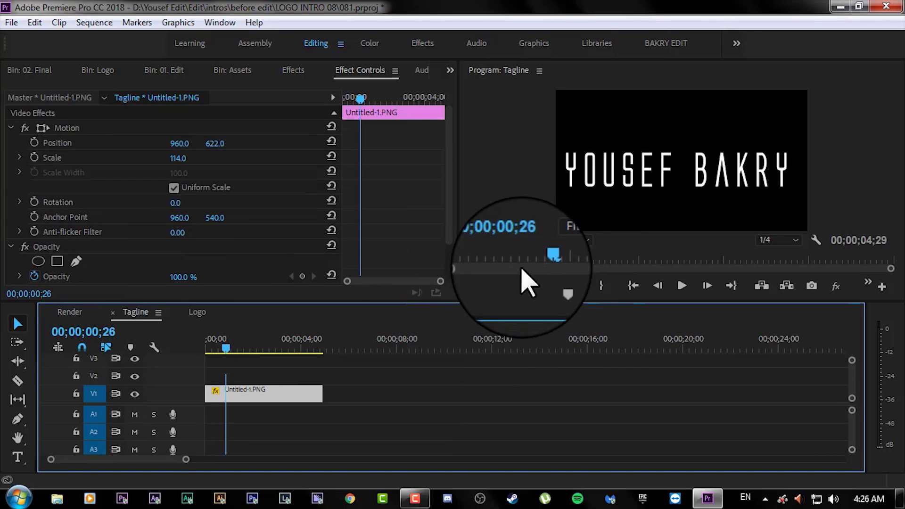
click(42, 71)
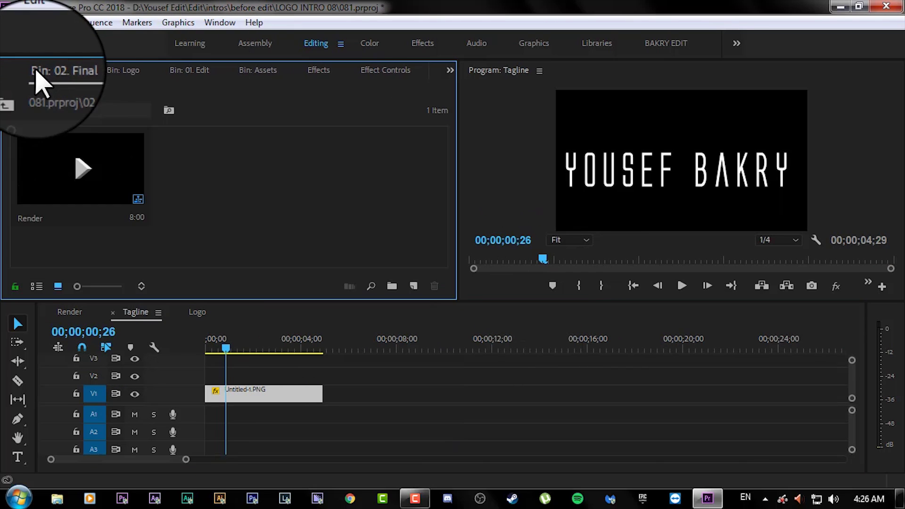
scroll(70, 81, up, 2)
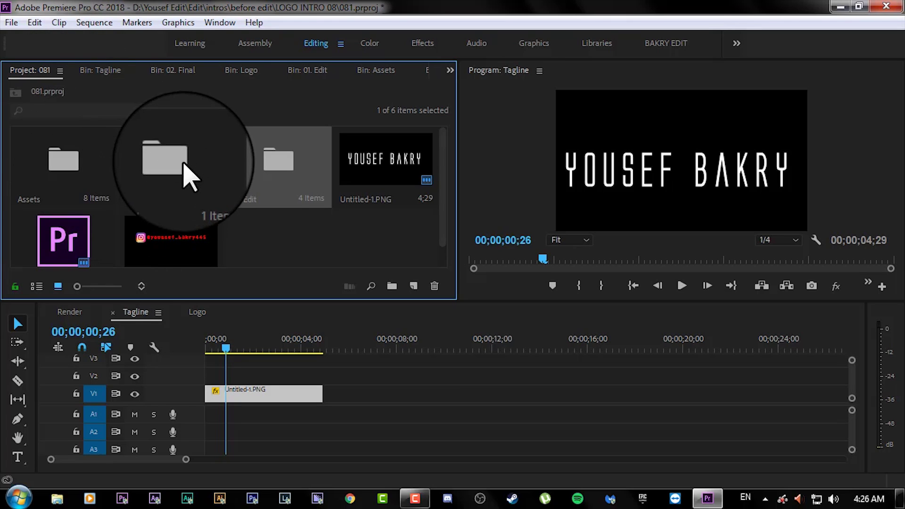
double_click(278, 189)
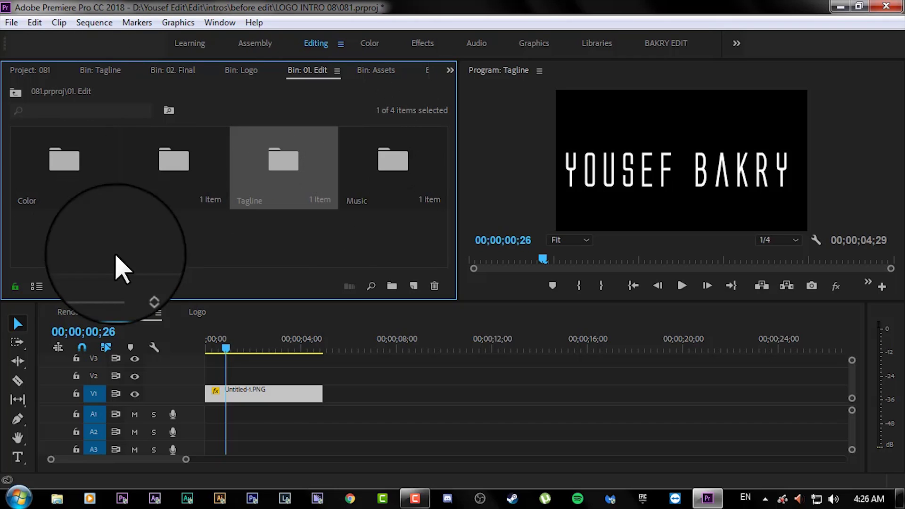
click(383, 188)
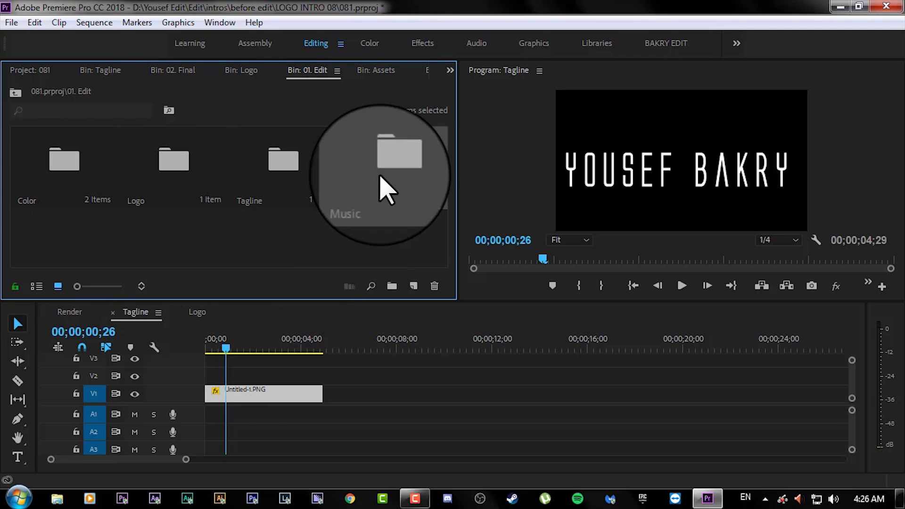
double_click(383, 164)
click(78, 177)
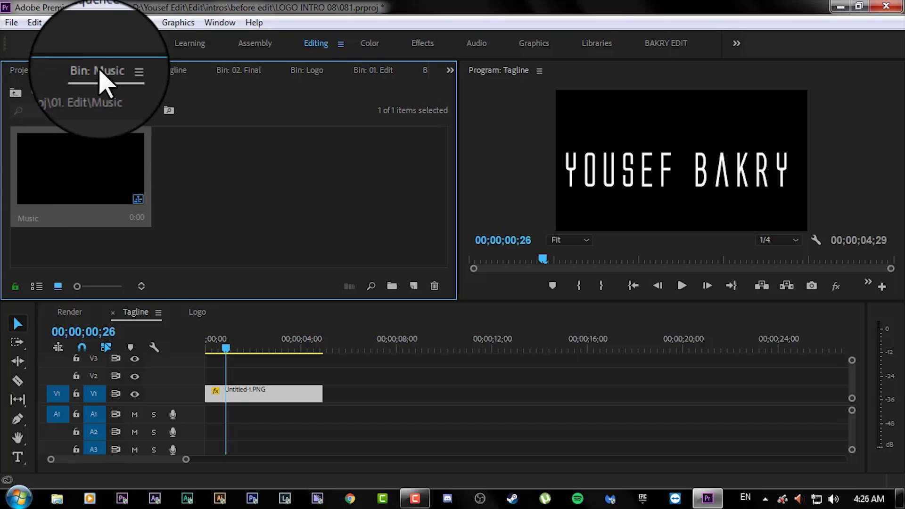
Open the Color bin inside 01. Edit and show its two mattes in Icon View.
click(28, 70)
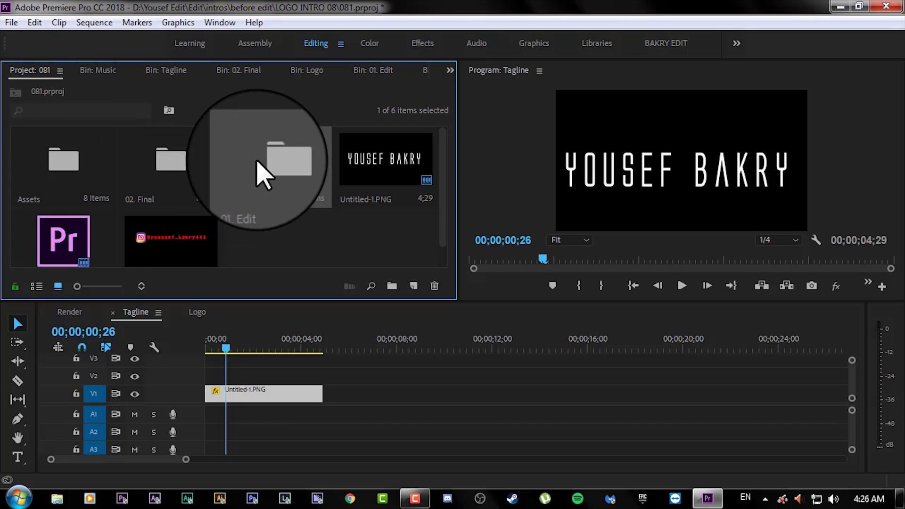
double_click(262, 175)
double_click(55, 182)
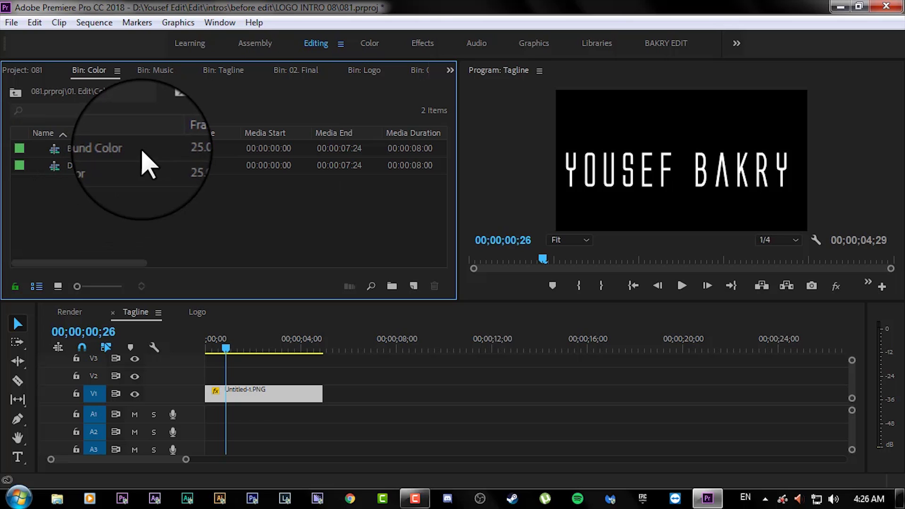
key(ctrl+i)
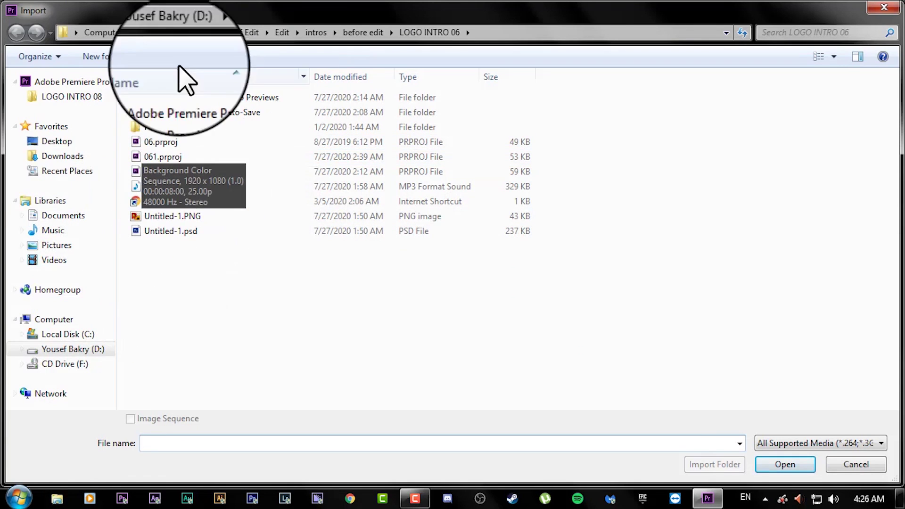
click(878, 12)
click(57, 287)
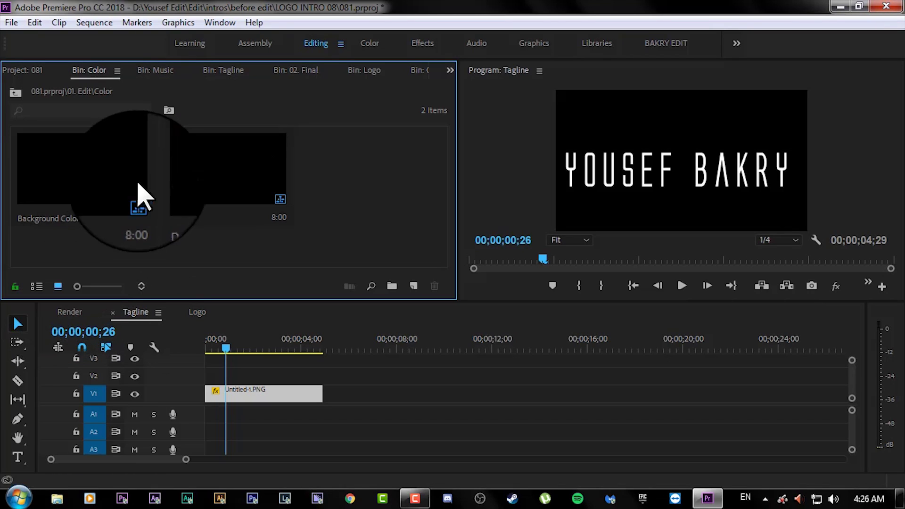
Open the Background Color sequence and delete its BG clip.
double_click(98, 182)
click(317, 394)
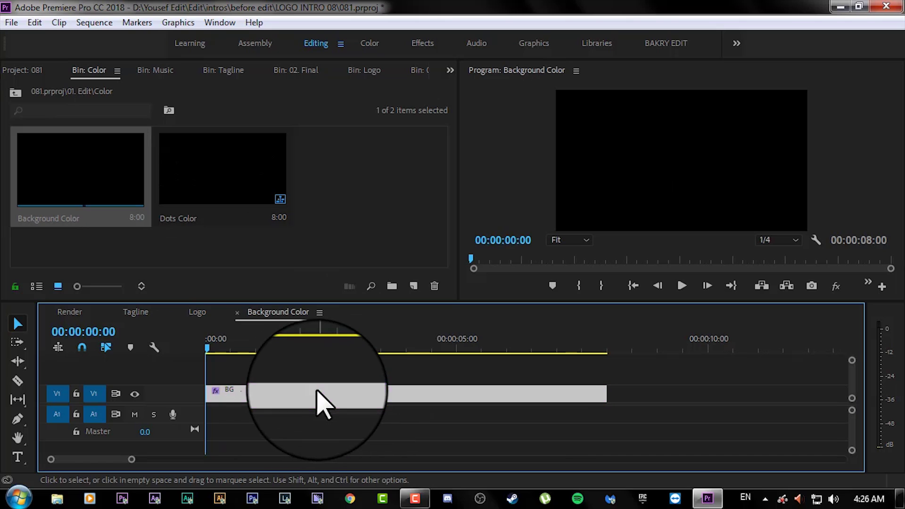
drag(207, 347, 273, 348)
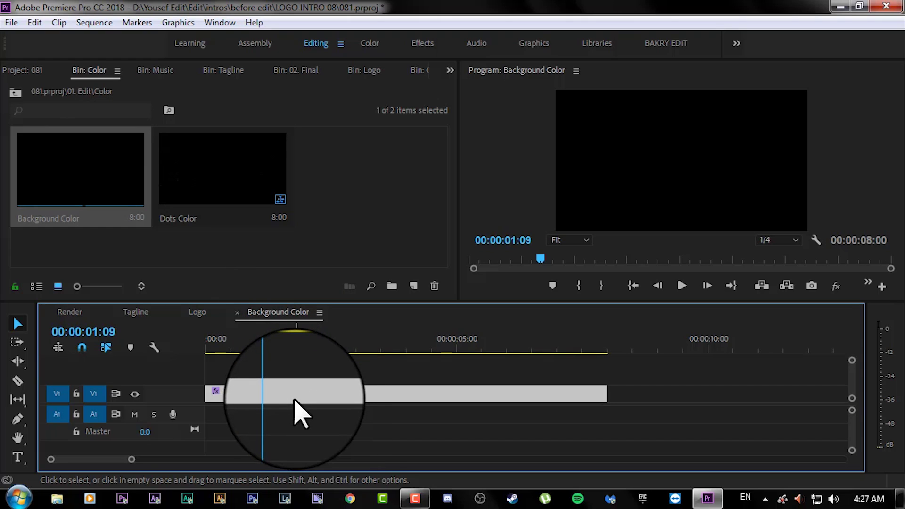
key(Delete)
click(82, 202)
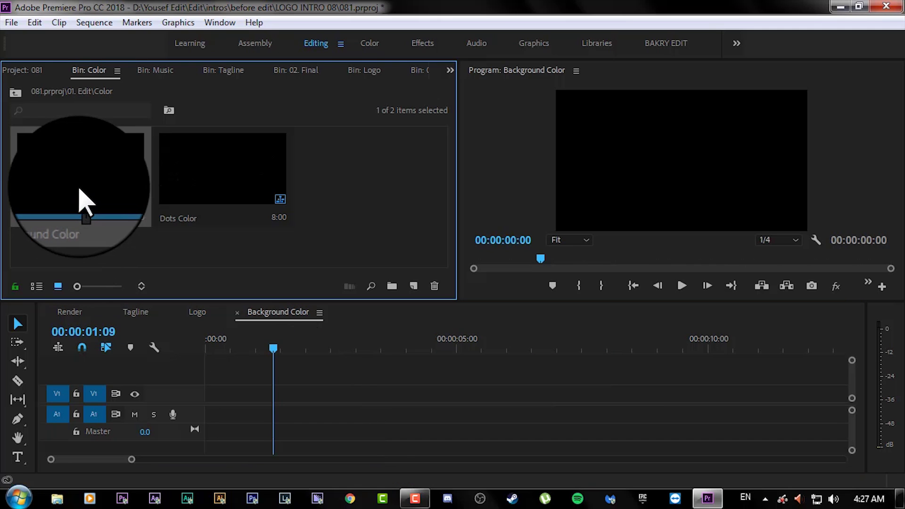
Import blue-hd-wallpapers-25.jpg from chroma backgrounds photos and place it at the Background Color sequence start.
double_click(341, 196)
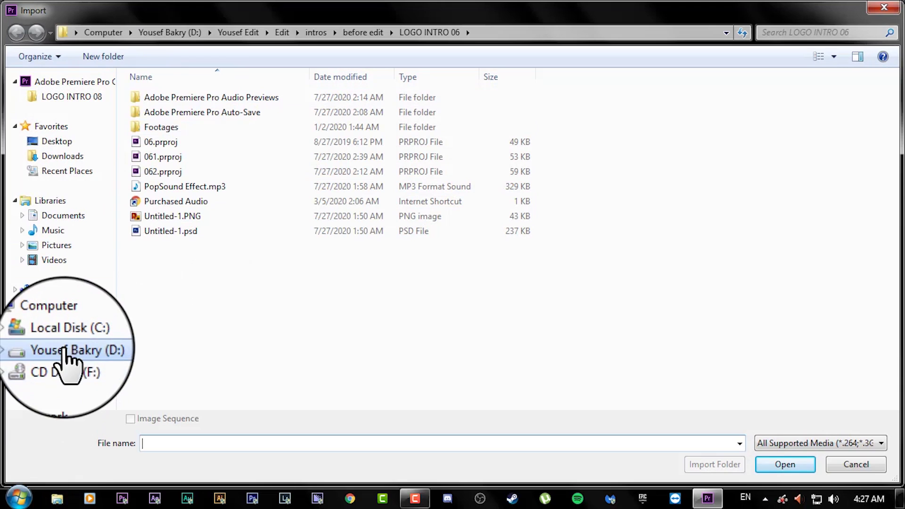
click(70, 349)
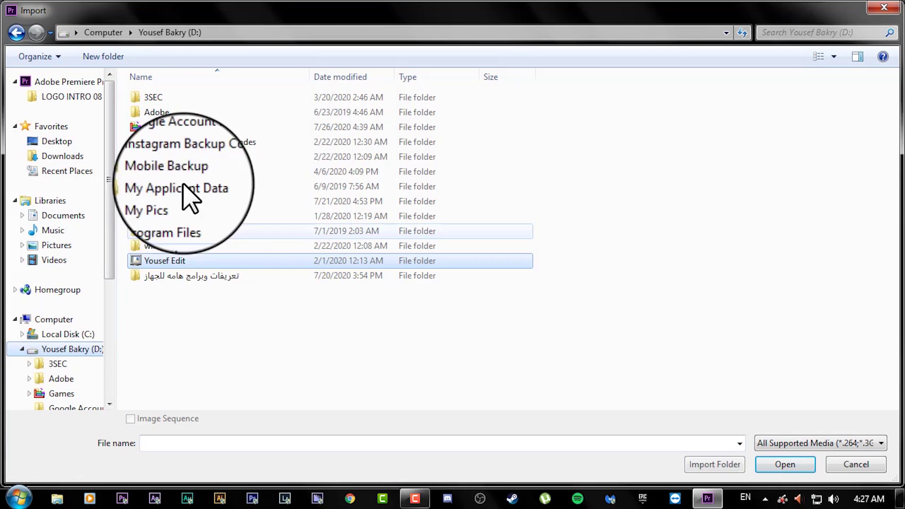
double_click(191, 260)
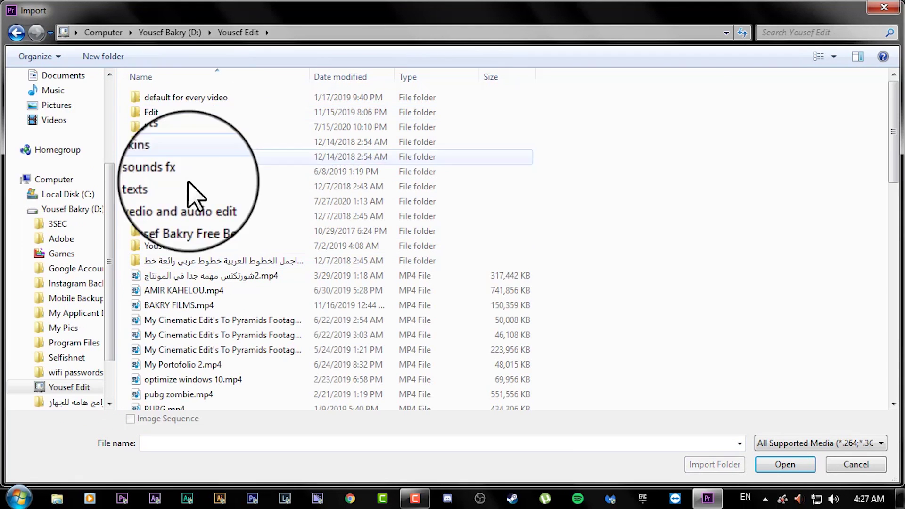
double_click(191, 113)
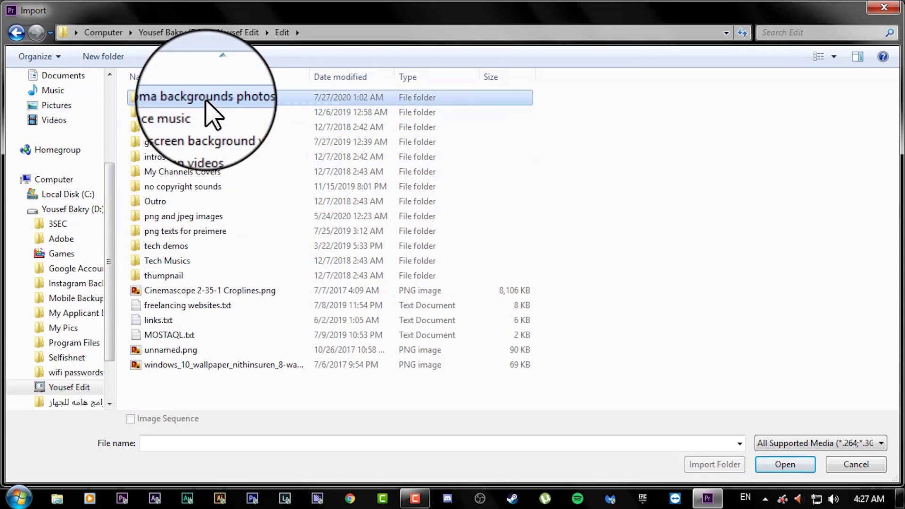
double_click(236, 99)
click(188, 217)
click(785, 465)
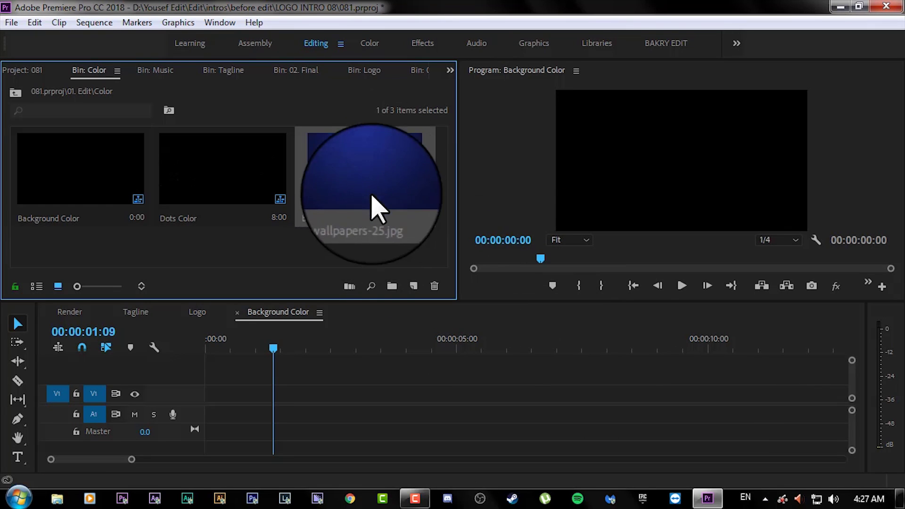
drag(377, 241, 201, 399)
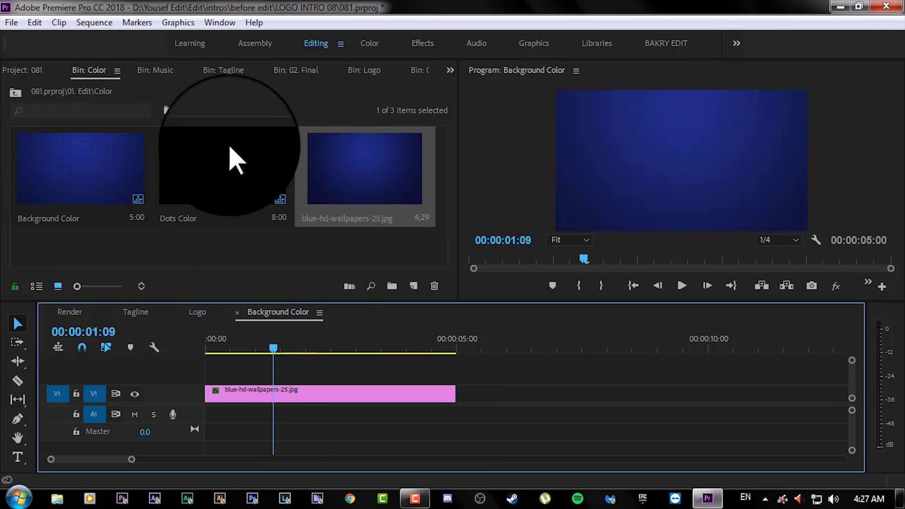
click(69, 312)
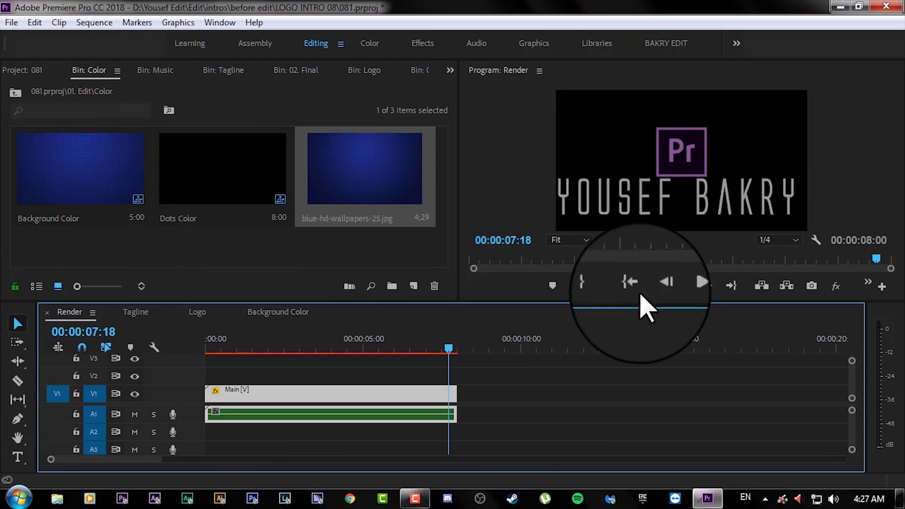
click(631, 286)
click(682, 285)
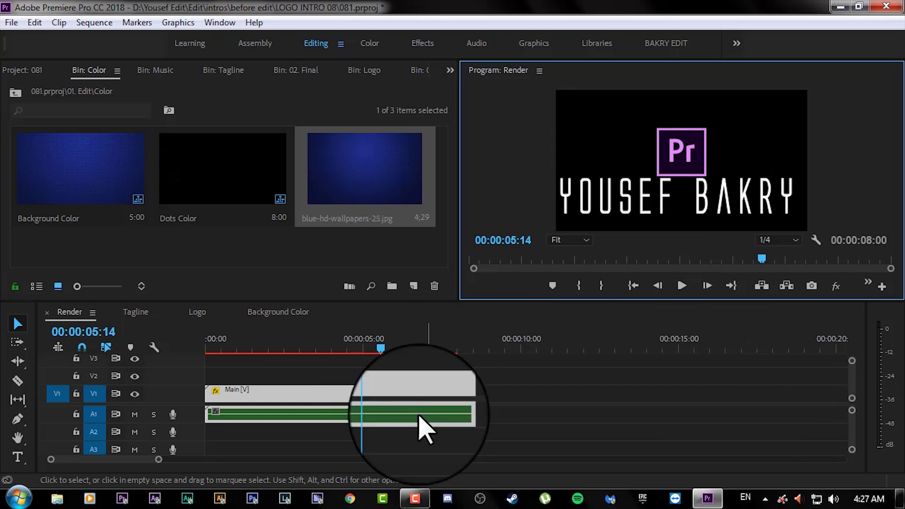
click(238, 193)
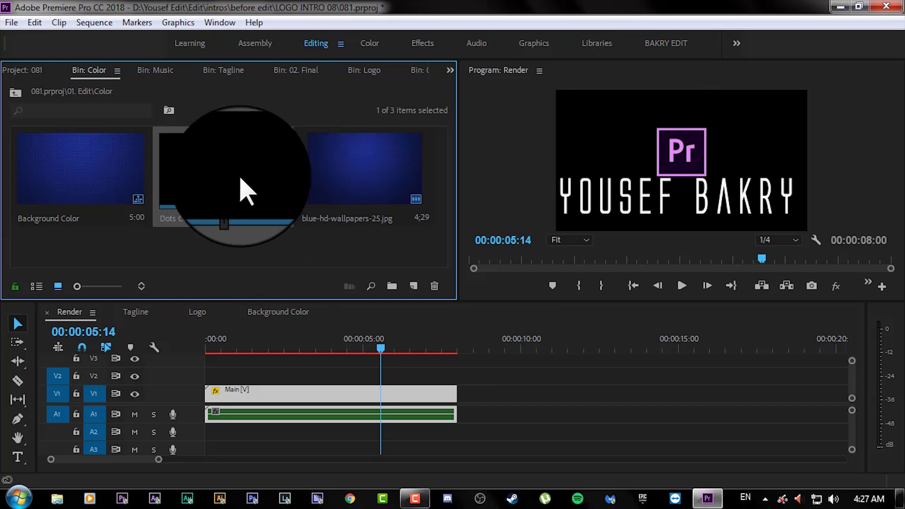
Open and play the Dots Color sequence, then maximize the program monitor with the ` key.
double_click(246, 191)
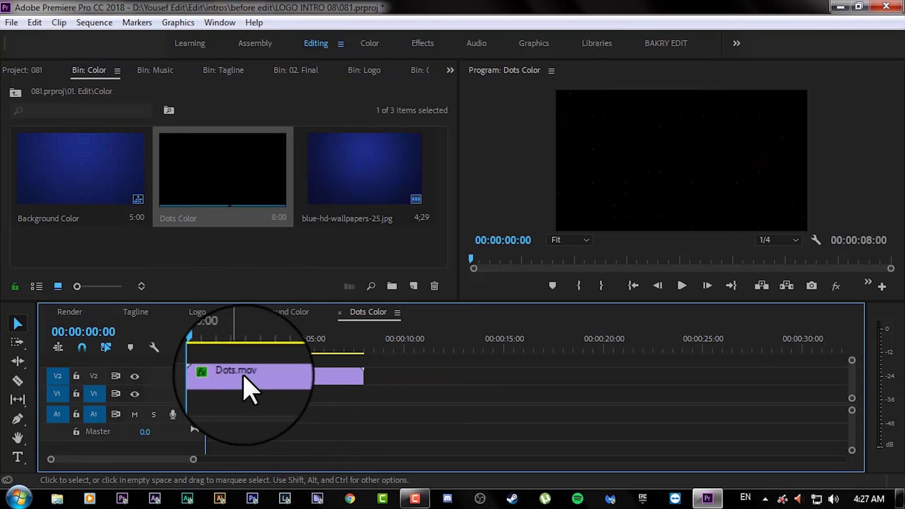
click(681, 286)
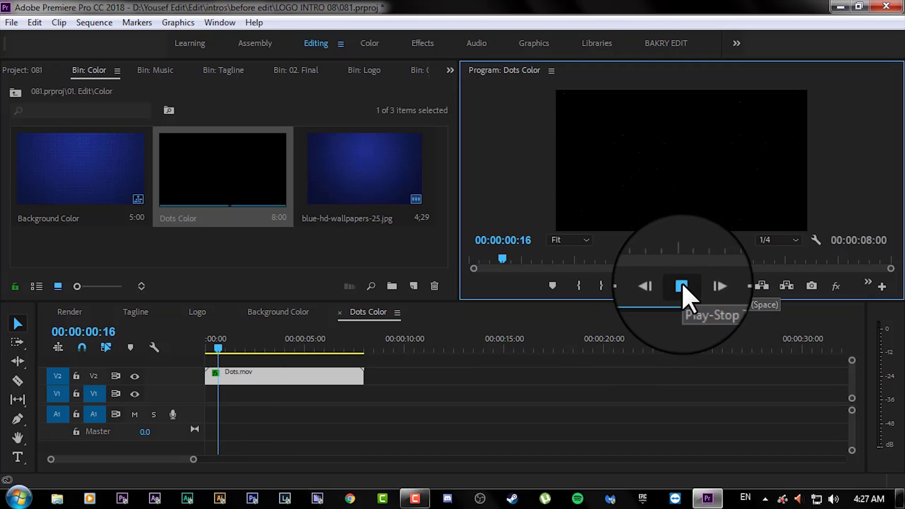
click(681, 286)
key(grave)
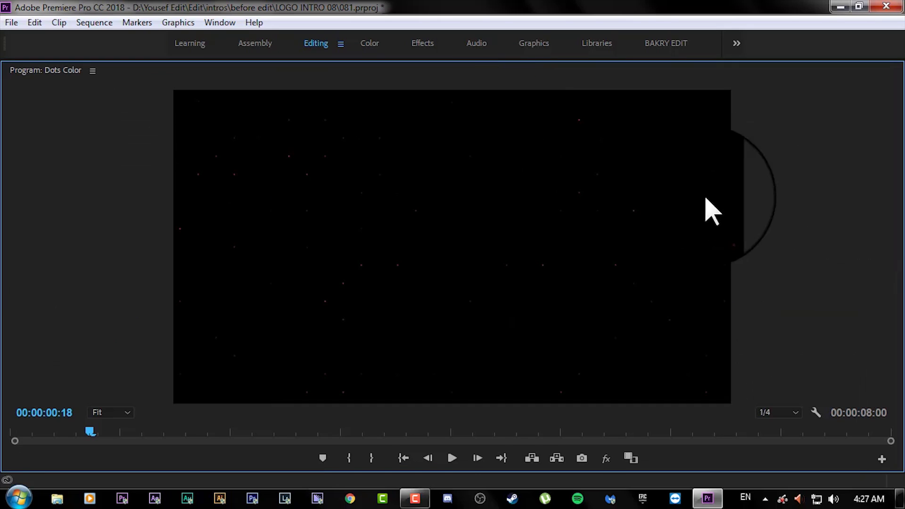
click(117, 415)
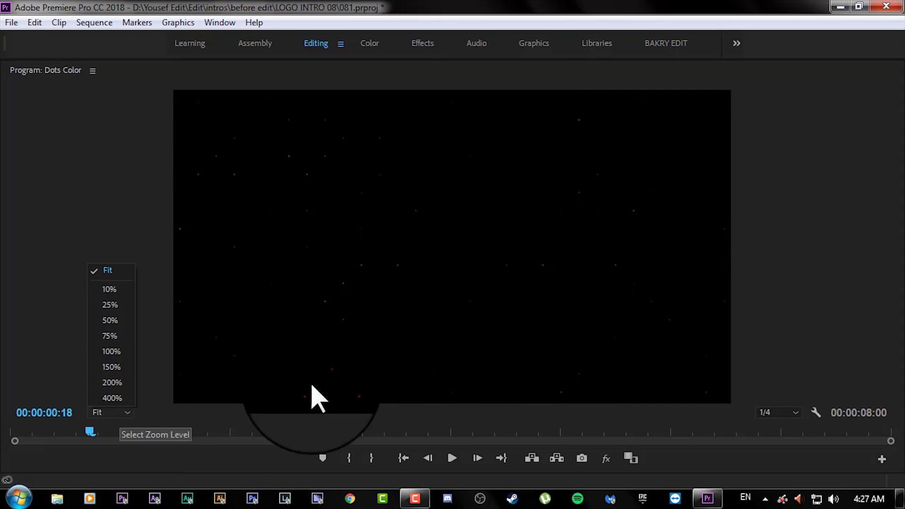
key(Escape)
click(777, 414)
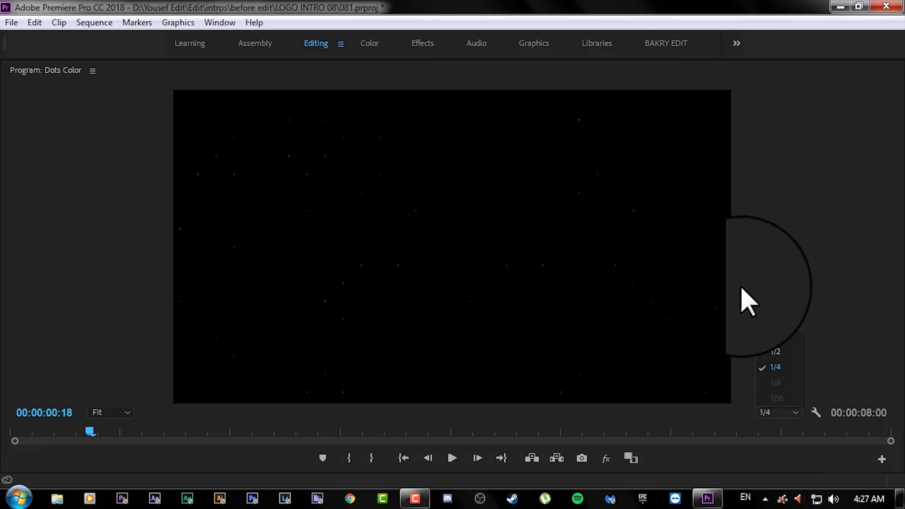
key(Escape)
Zoom the preview to 150% to inspect the red dots, then return to Fit and restore the layout.
click(113, 413)
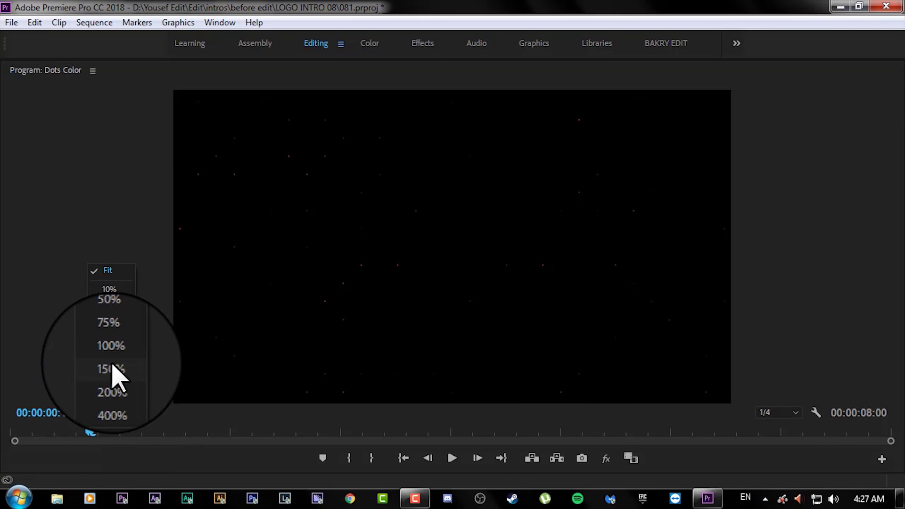
click(115, 369)
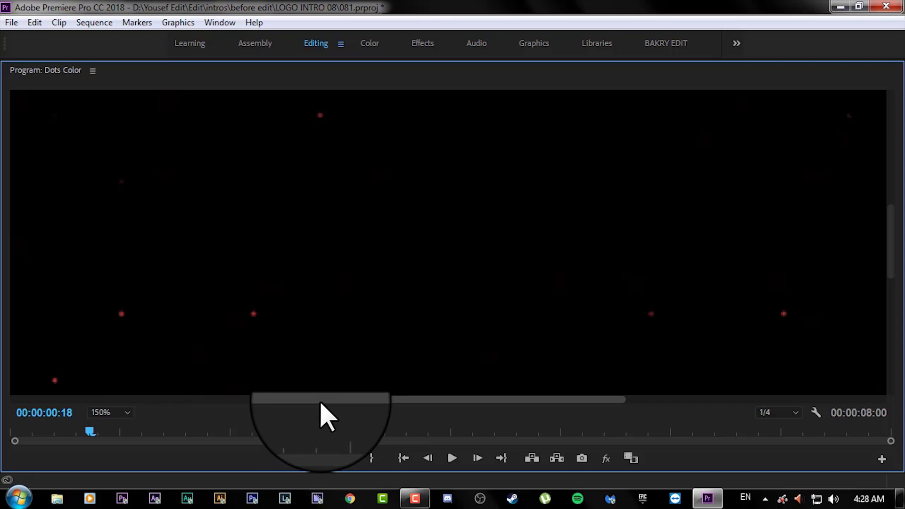
drag(320, 404, 248, 410)
click(108, 414)
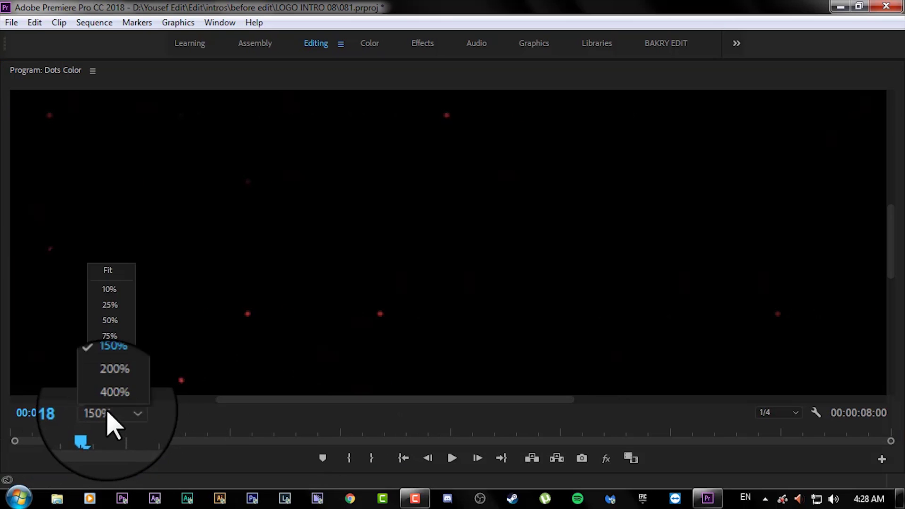
click(116, 270)
key(grave)
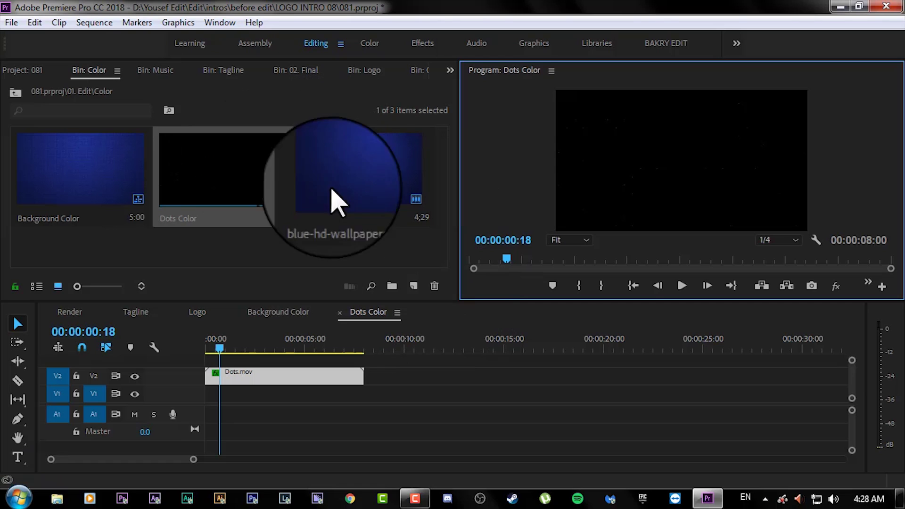
click(297, 350)
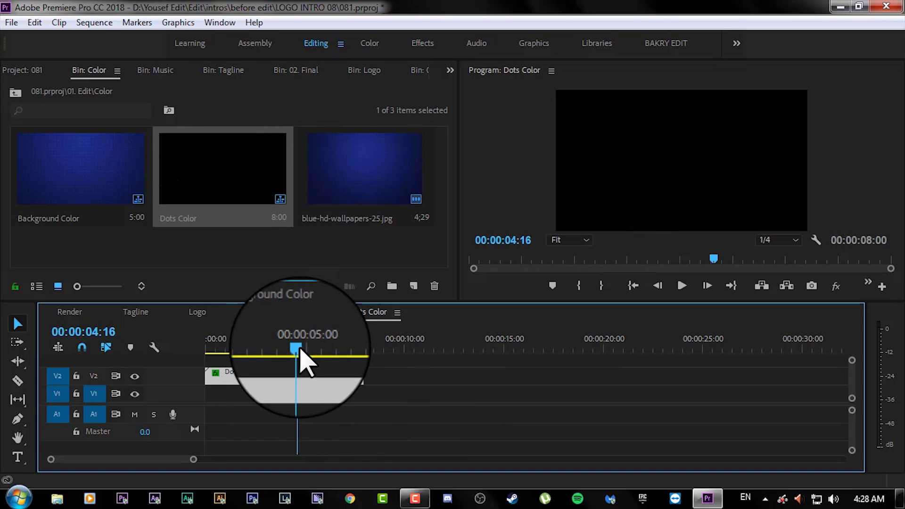
Return to the Render sequence and browse the eight items in the project's Assets bin.
click(325, 349)
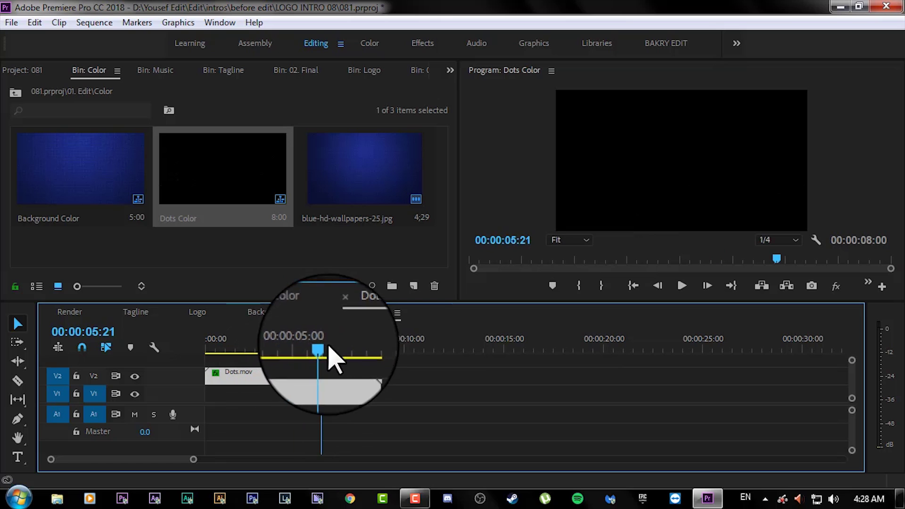
click(71, 312)
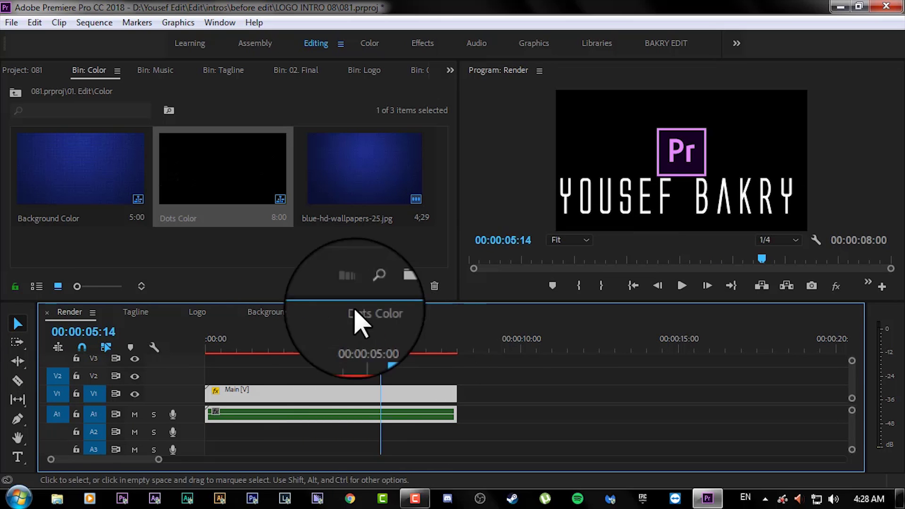
click(33, 71)
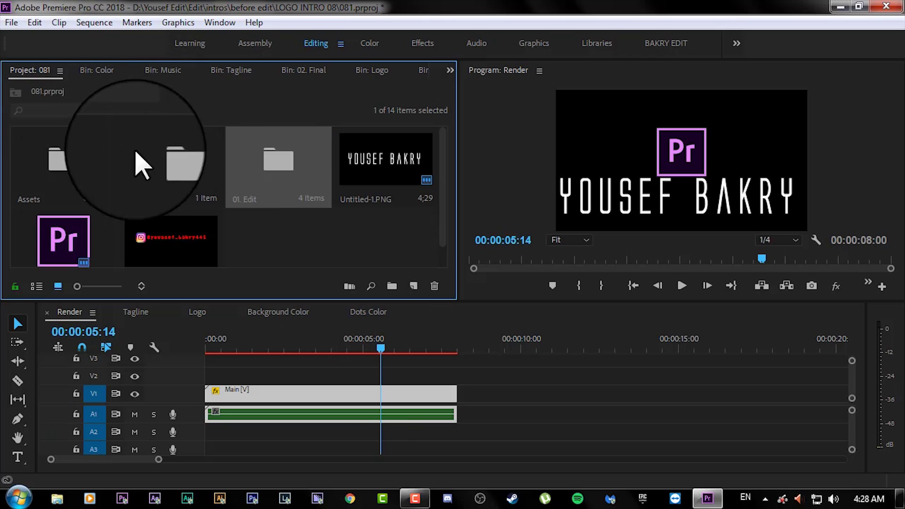
double_click(66, 180)
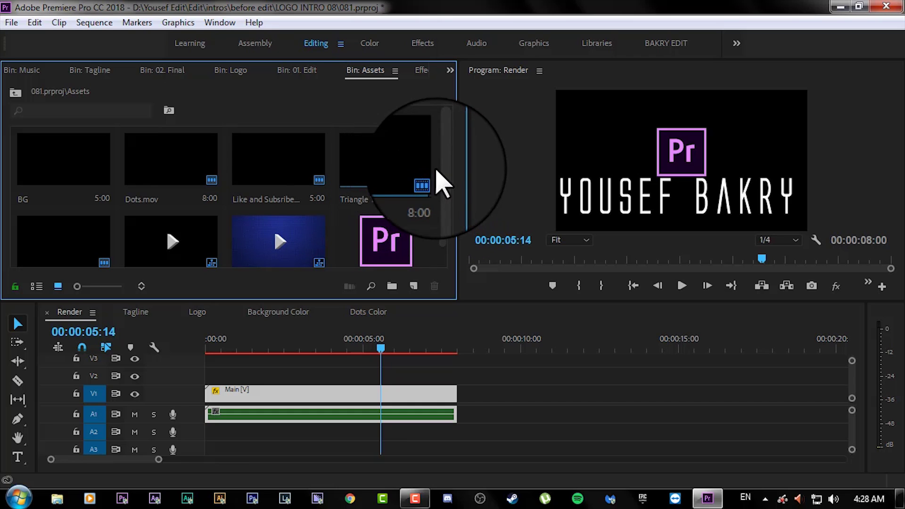
scroll(424, 188, down, 1)
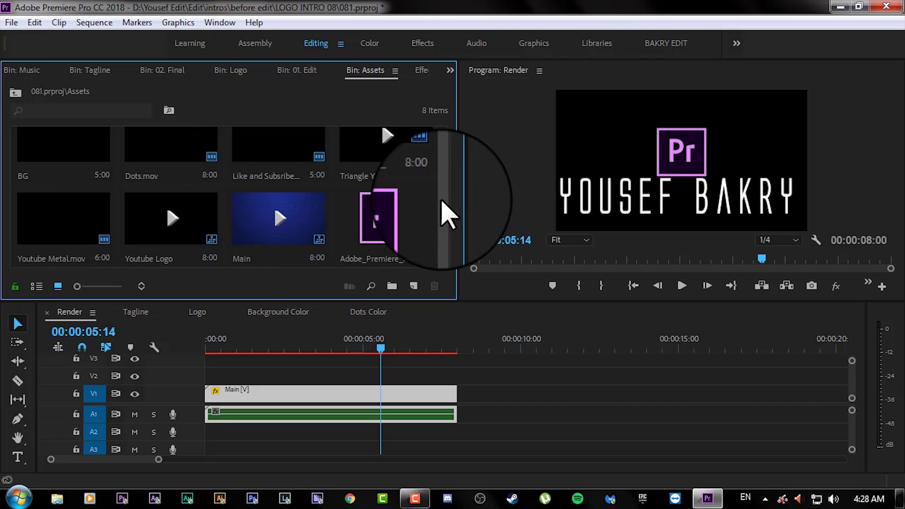
scroll(448, 203, up, 1)
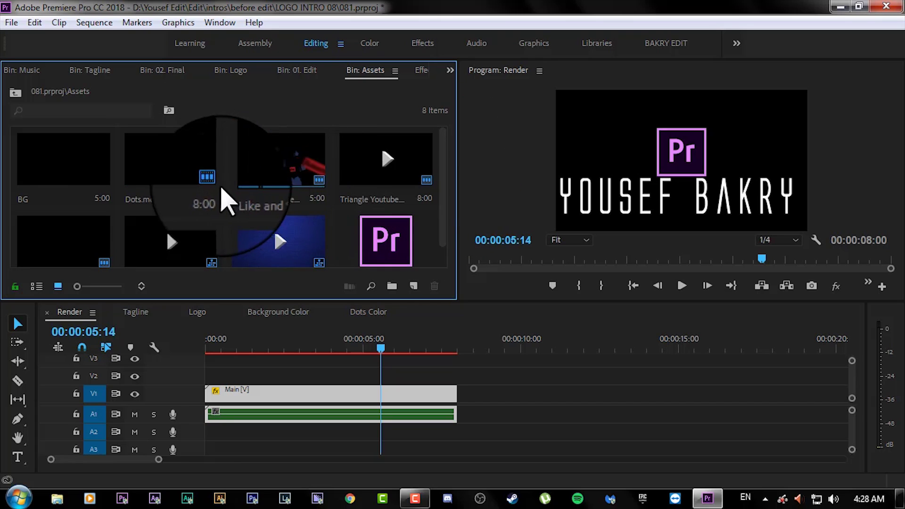
scroll(445, 221, down, 1)
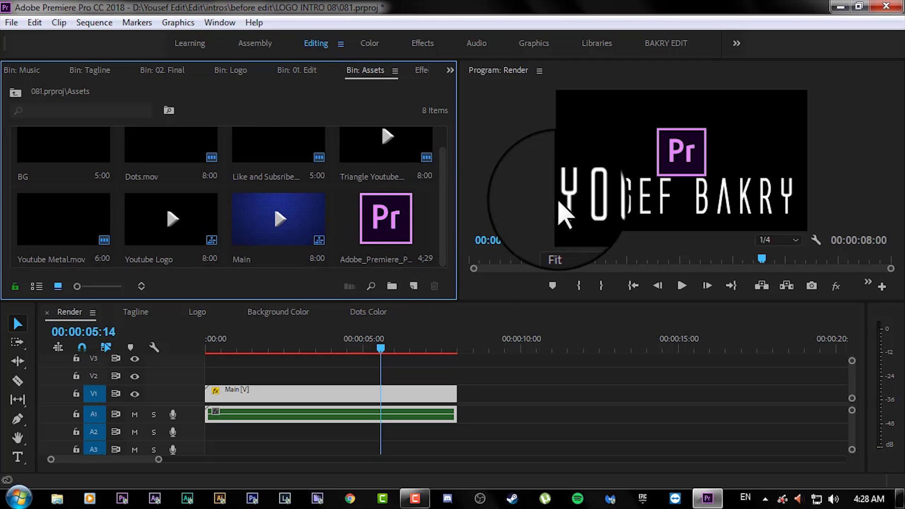
drag(381, 351, 218, 351)
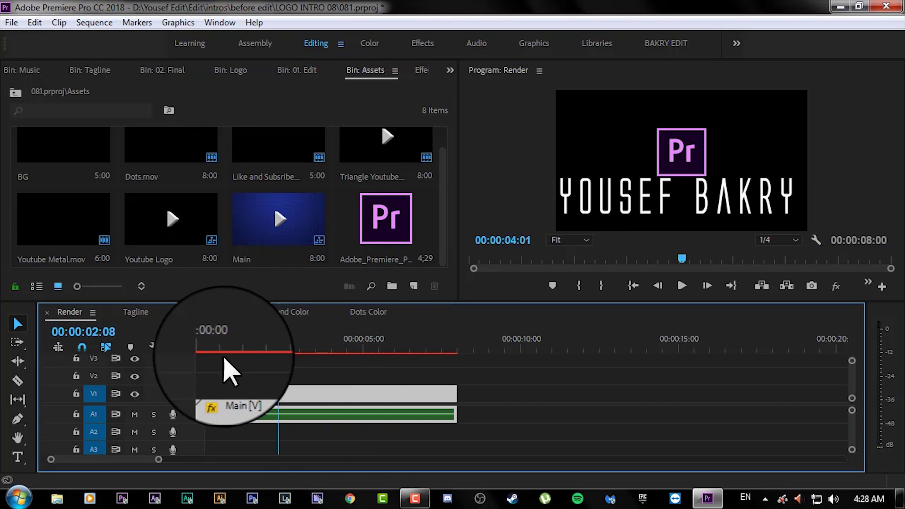